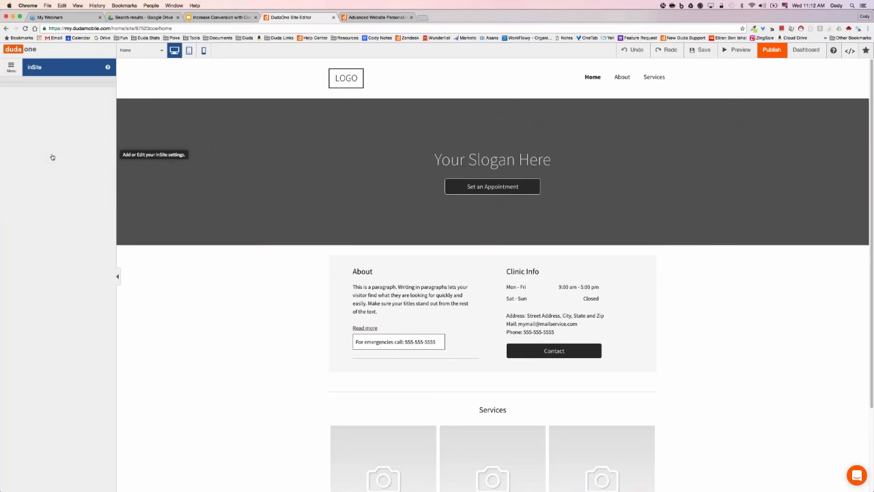
Start a new inSite and examine the available templates, including the examples for Build your own and Visitors Nearby
{"action": "left_click", "coordinate": [55, 84]}
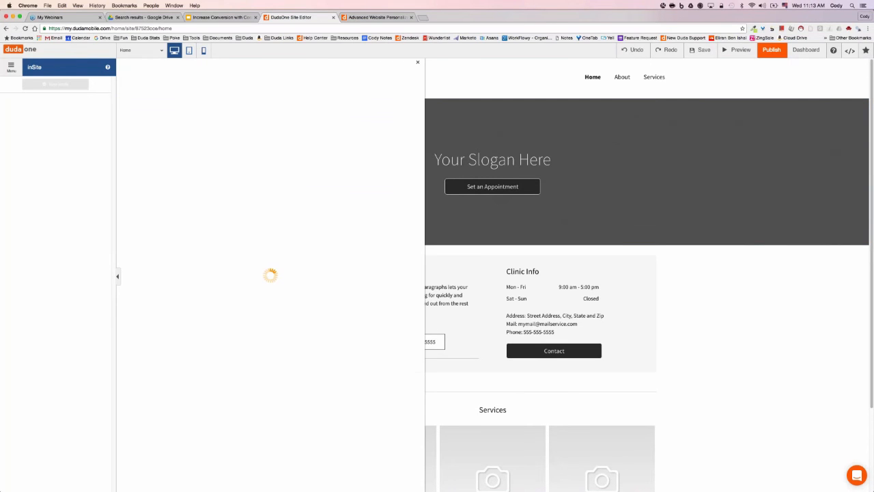
{"action": "left_click", "coordinate": [256, 108]}
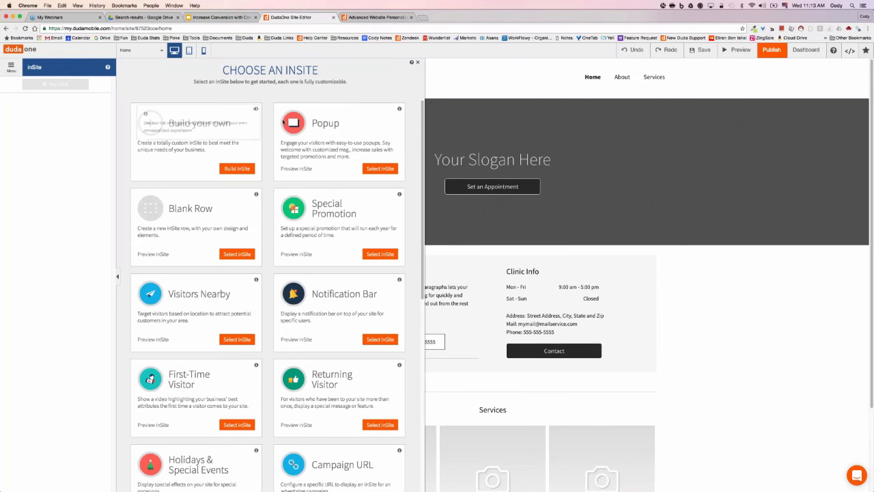
{"action": "scroll", "coordinate": [304, 246], "scroll_direction": "down", "scroll_amount": 5}
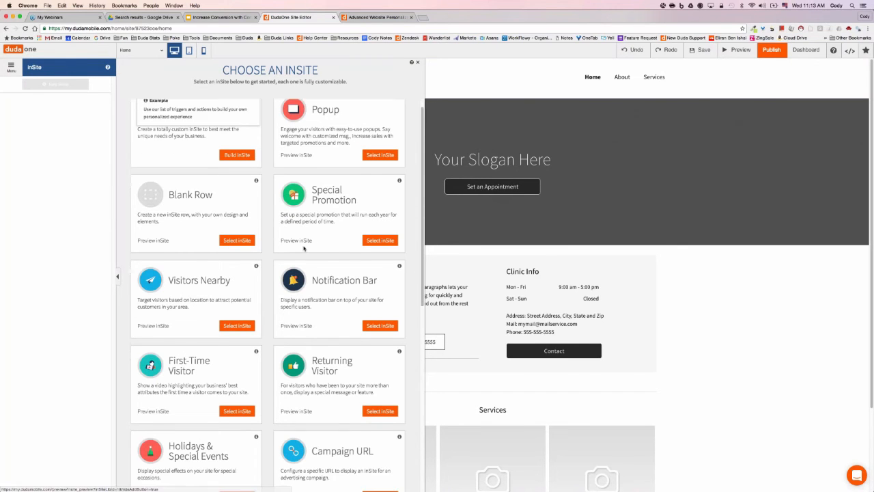
{"action": "scroll", "coordinate": [303, 246], "scroll_direction": "down", "scroll_amount": 2}
{"action": "scroll", "coordinate": [306, 198], "scroll_direction": "up", "scroll_amount": 10}
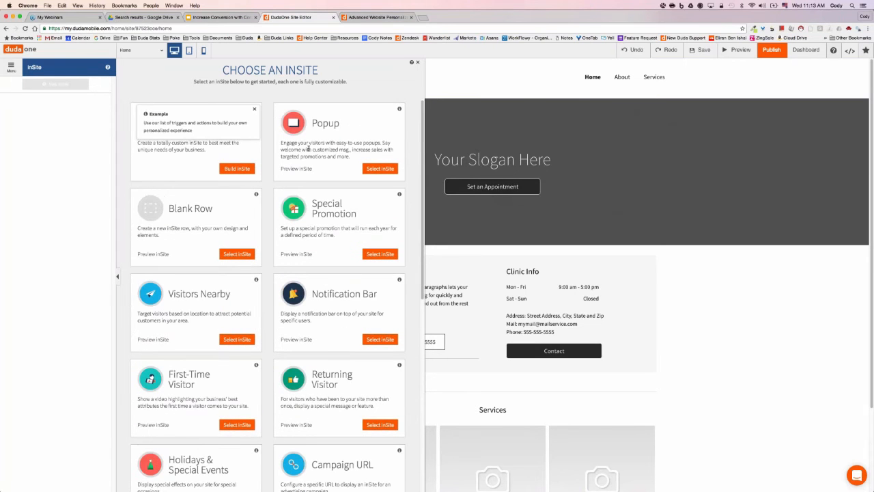
{"action": "left_click", "coordinate": [257, 279]}
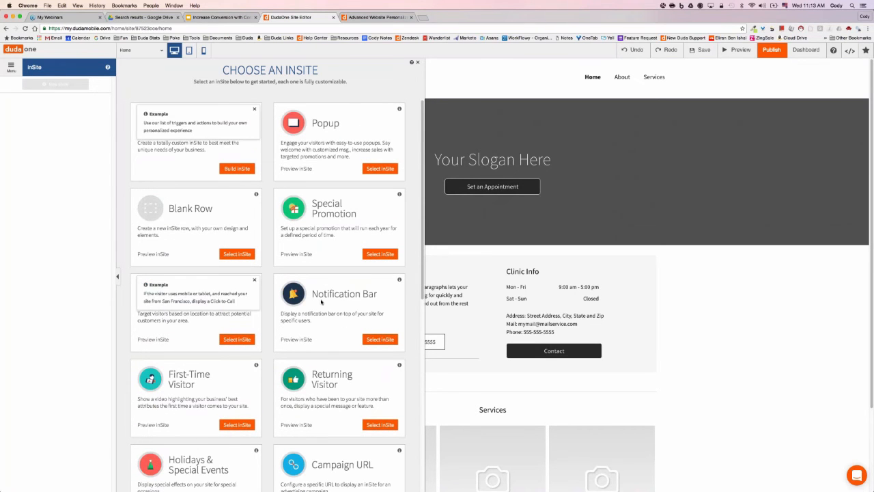
{"action": "mouse_move", "coordinate": [198, 373]}
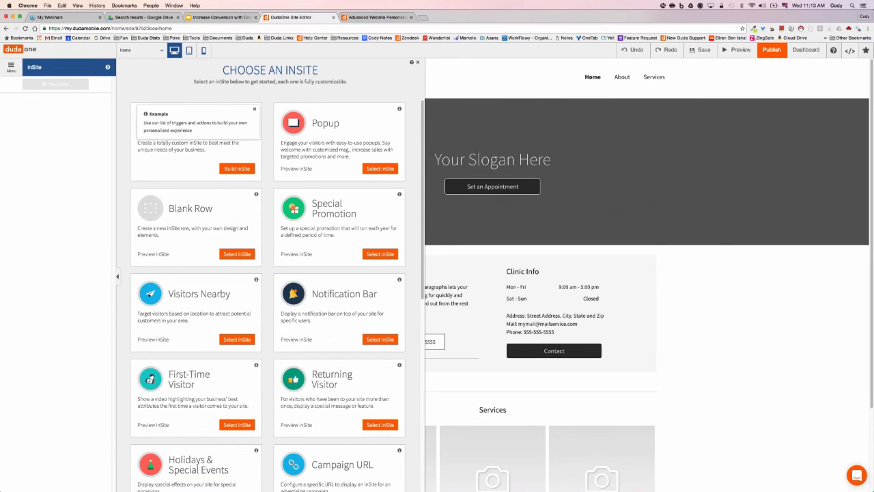
{"action": "scroll", "coordinate": [230, 404], "scroll_direction": "down", "scroll_amount": 5}
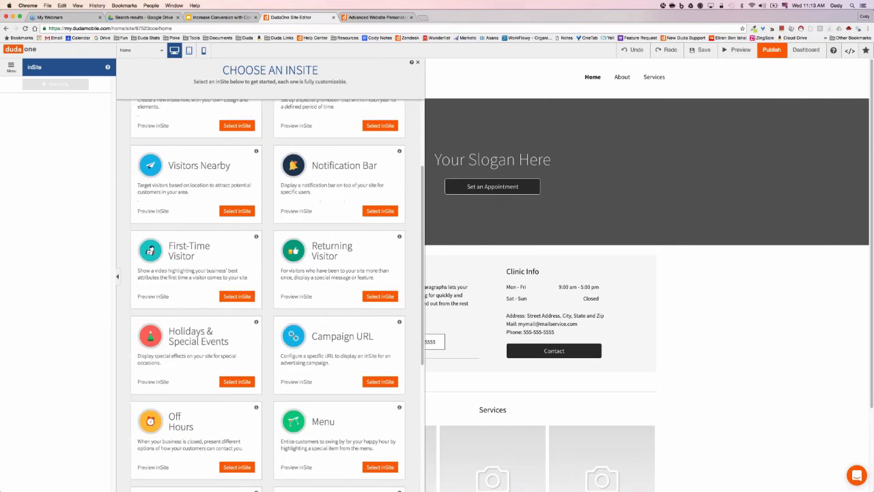
{"action": "scroll", "coordinate": [230, 403], "scroll_direction": "up", "scroll_amount": 5}
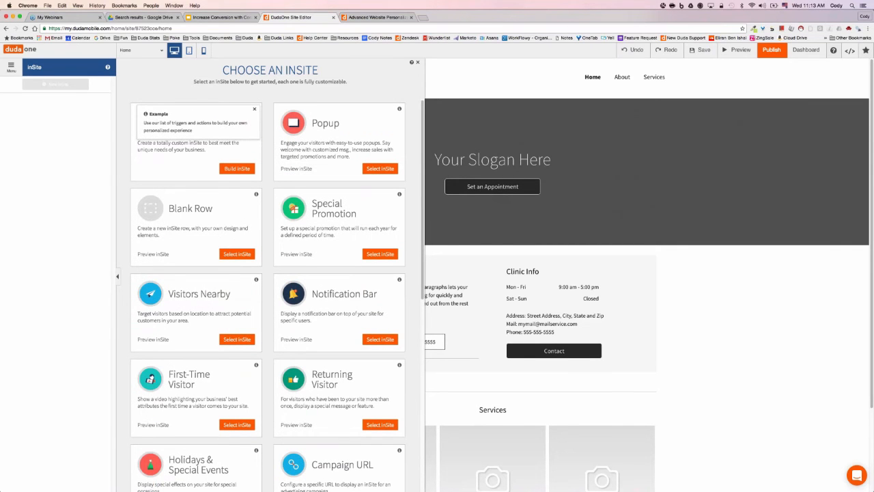
{"action": "mouse_move", "coordinate": [256, 109]}
{"action": "left_click", "coordinate": [254, 110]}
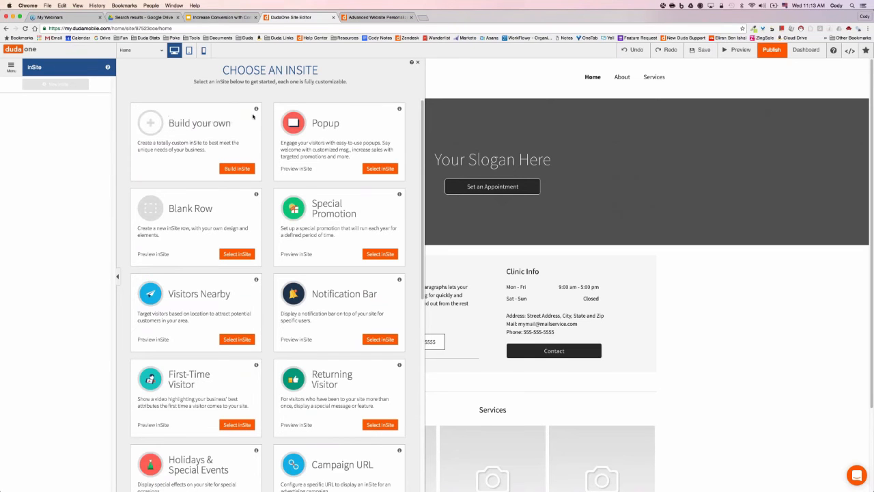
Build a custom inSite from scratch and add the Device and Location triggers to it
{"action": "left_click", "coordinate": [237, 169]}
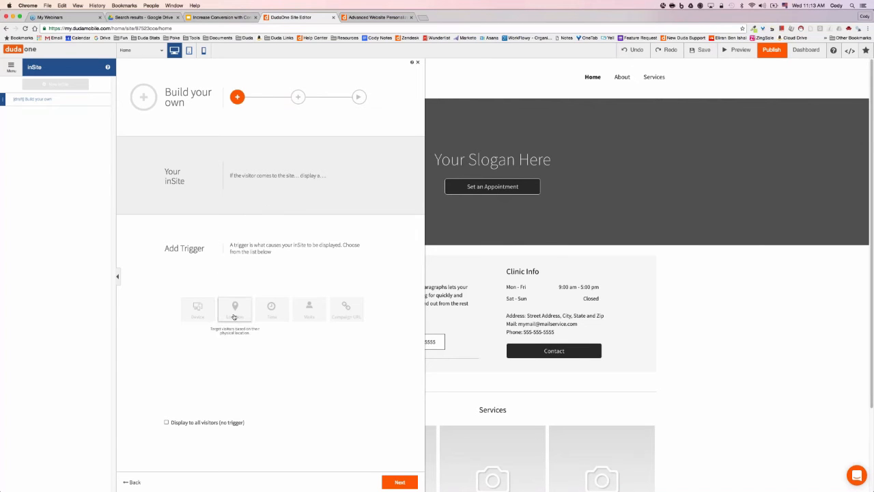
{"action": "left_click", "coordinate": [208, 323]}
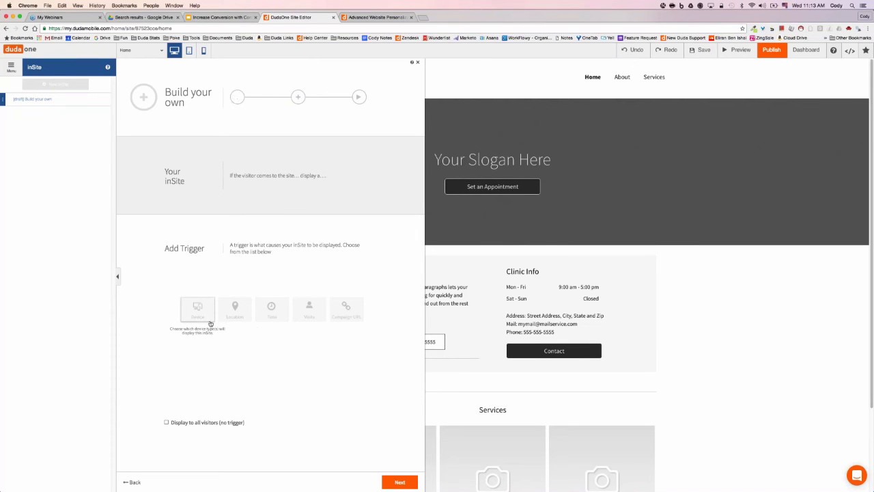
{"action": "left_click", "coordinate": [235, 309]}
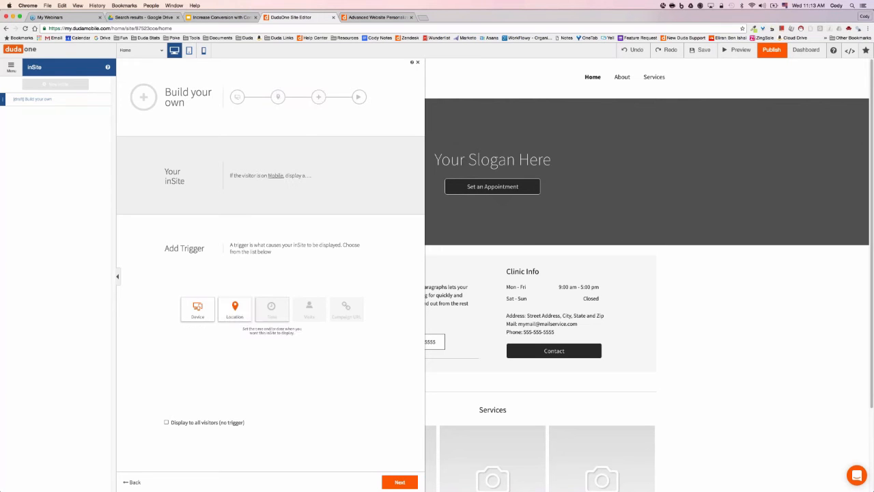
{"action": "left_click", "coordinate": [271, 308]}
{"action": "left_click", "coordinate": [309, 309]}
{"action": "left_click", "coordinate": [347, 309]}
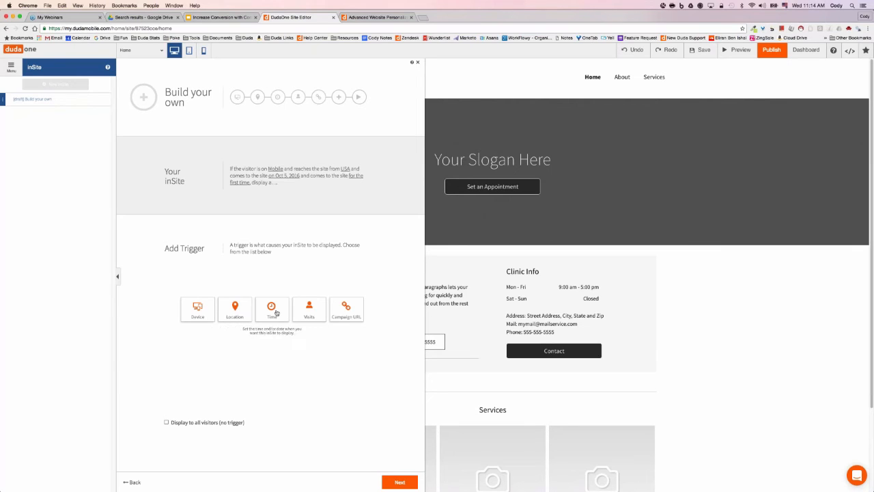
{"action": "left_click", "coordinate": [339, 310]}
{"action": "left_click", "coordinate": [340, 312]}
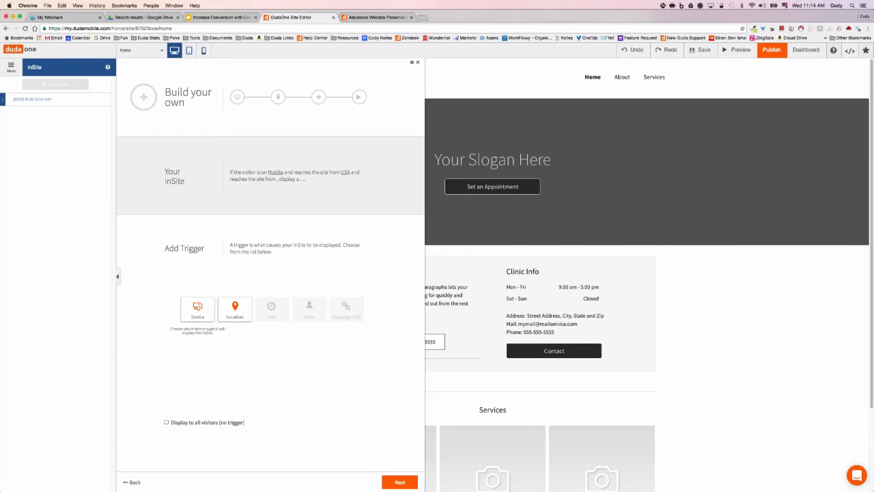
Replace the Device trigger with a Time trigger and accept the trigger selection
{"action": "left_click", "coordinate": [206, 313]}
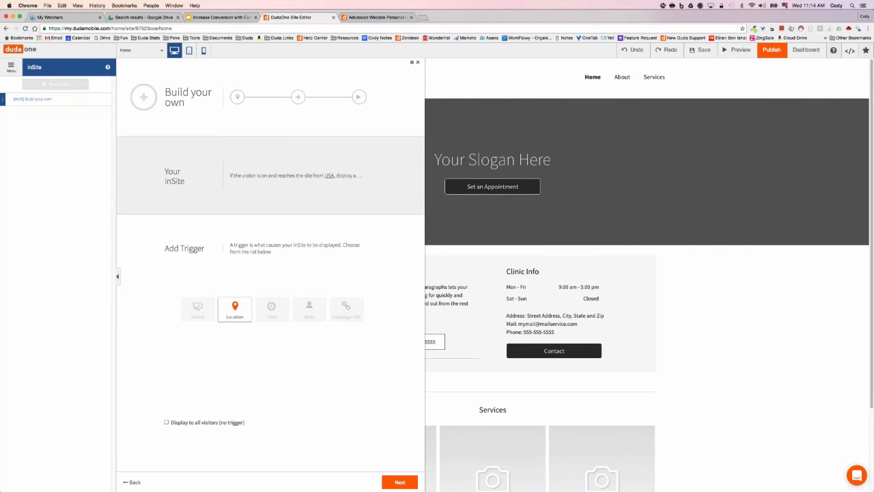
{"action": "left_click", "coordinate": [272, 315]}
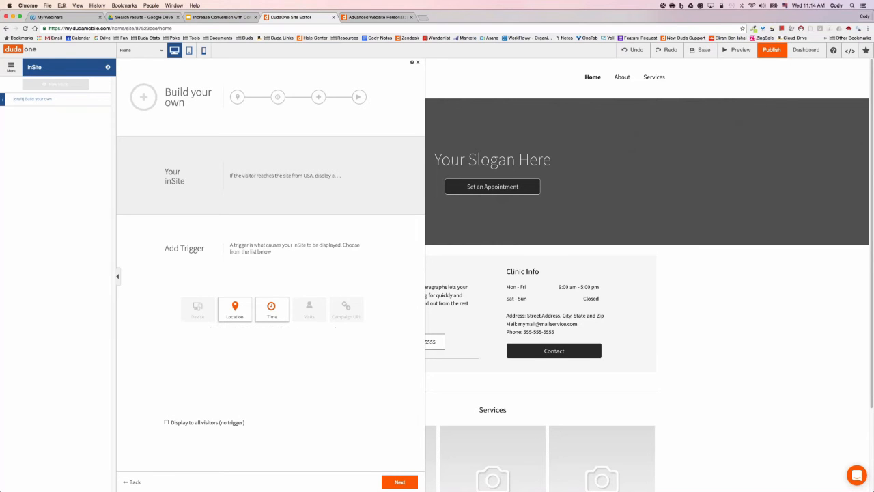
{"action": "left_click", "coordinate": [407, 482]}
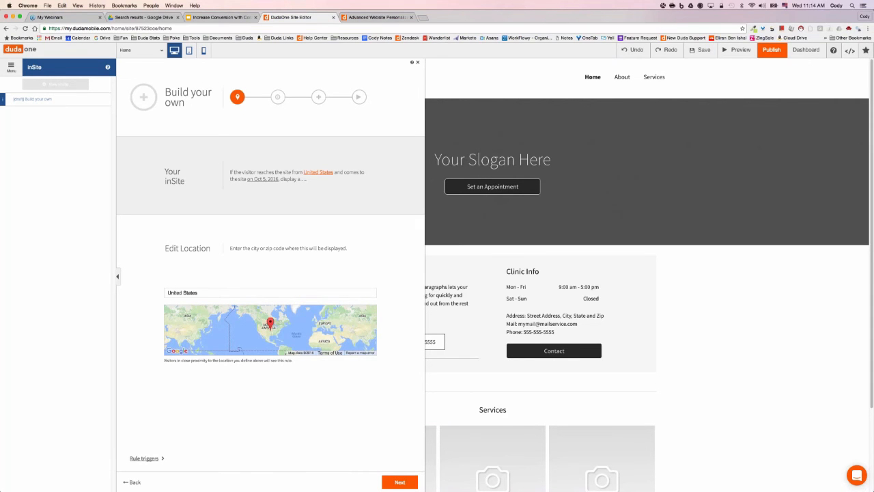
Set the location trigger to Palo Alto, CA, USA and accept it
{"action": "left_click", "coordinate": [246, 293]}
{"action": "key", "text": "super+a"}
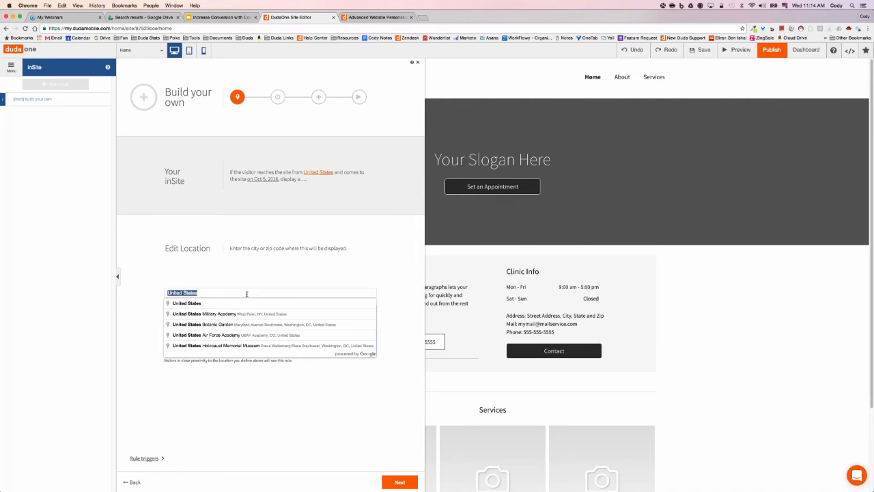
{"action": "type", "text": "Palo Alto"}
{"action": "key", "text": "Down"}
{"action": "key", "text": "Return"}
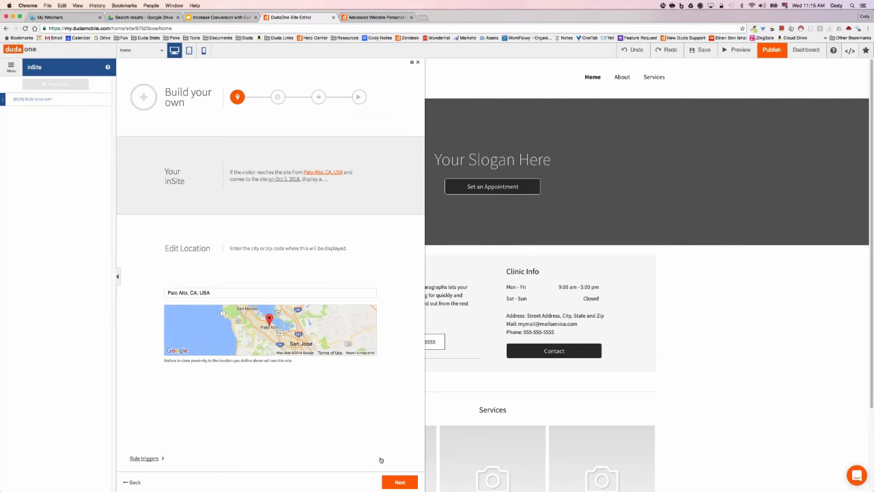
{"action": "left_click", "coordinate": [400, 482]}
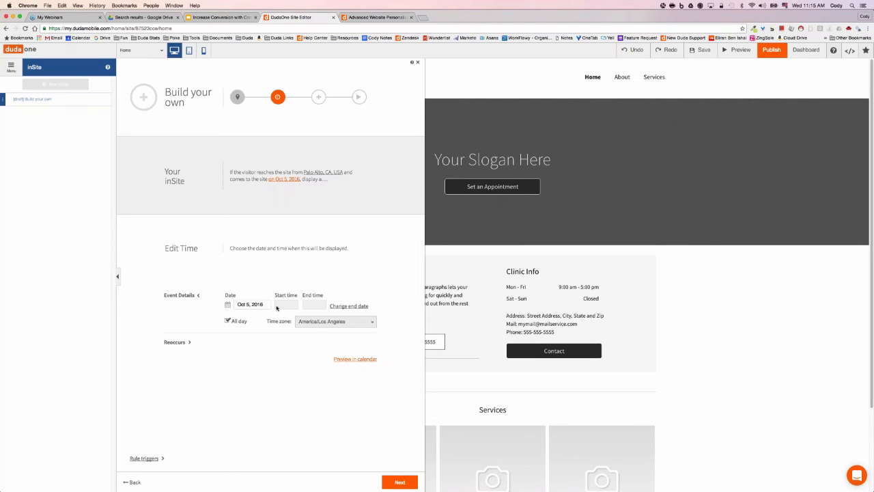
Set the time trigger to run from Nov 1, 2016 until the end date Nov 30, 2016
{"action": "left_click", "coordinate": [254, 305]}
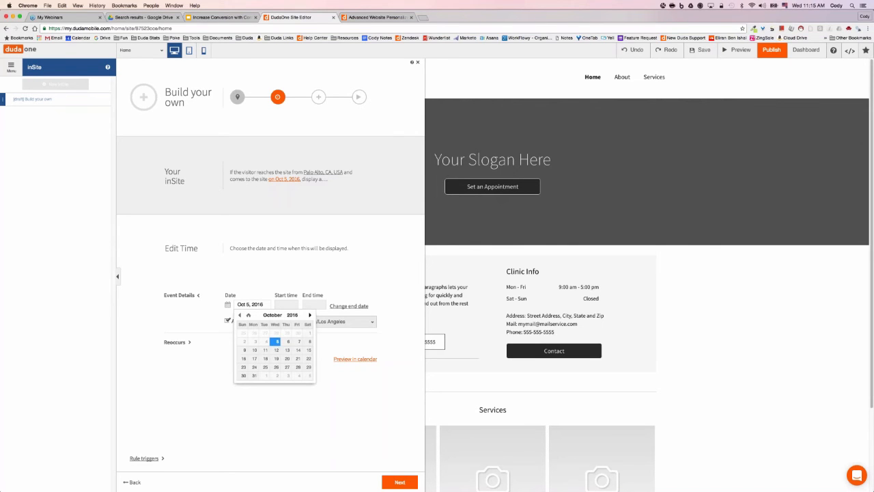
{"action": "left_click", "coordinate": [311, 315]}
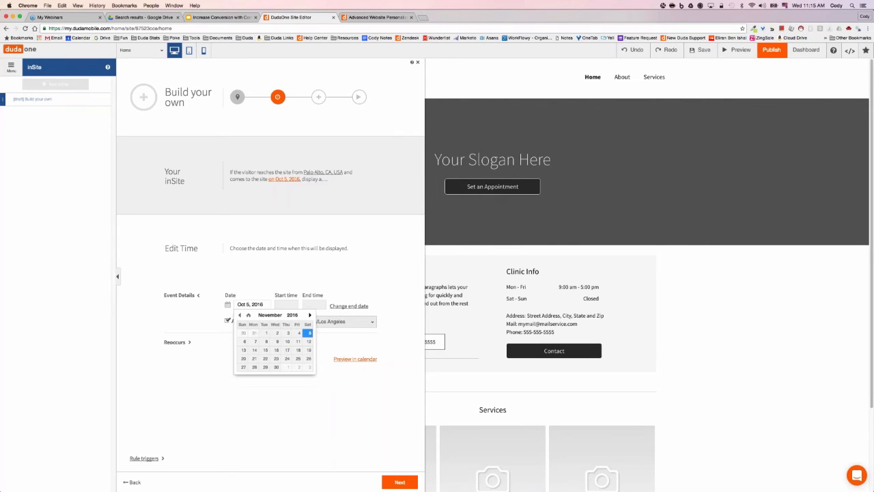
{"action": "left_click", "coordinate": [267, 333]}
{"action": "left_click", "coordinate": [347, 306]}
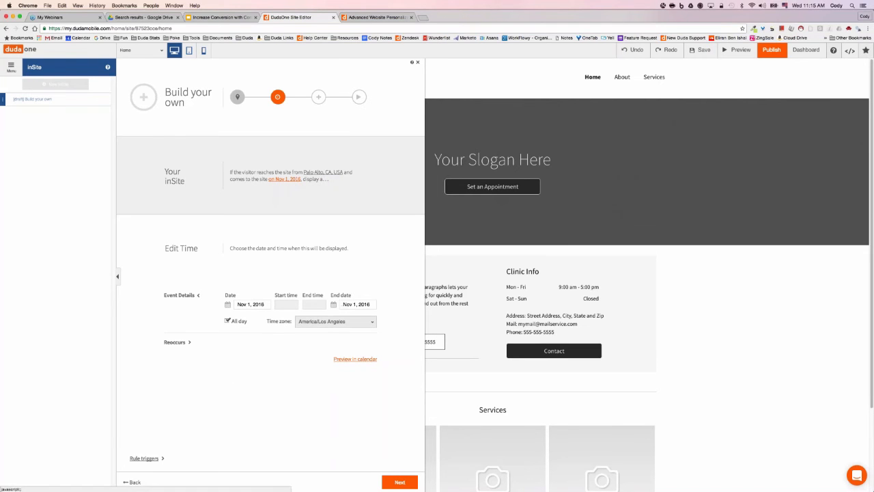
{"action": "left_click", "coordinate": [362, 304]}
{"action": "left_click", "coordinate": [384, 368]}
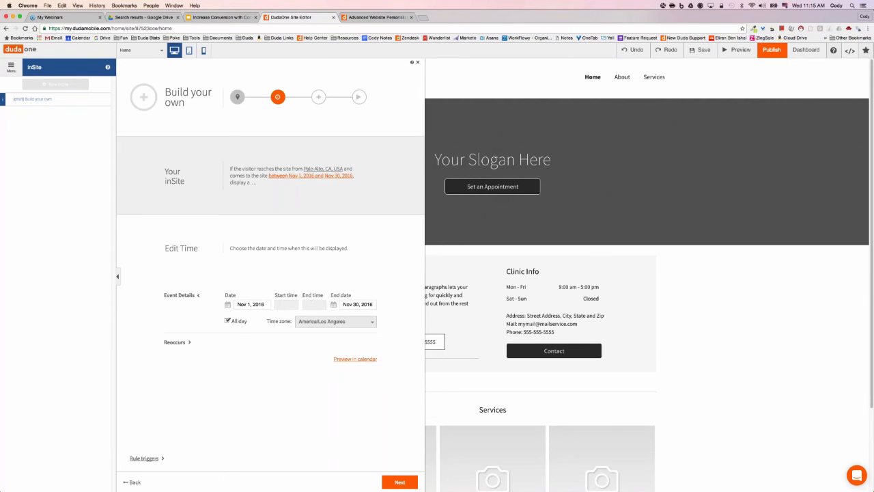
{"action": "left_click", "coordinate": [228, 321]}
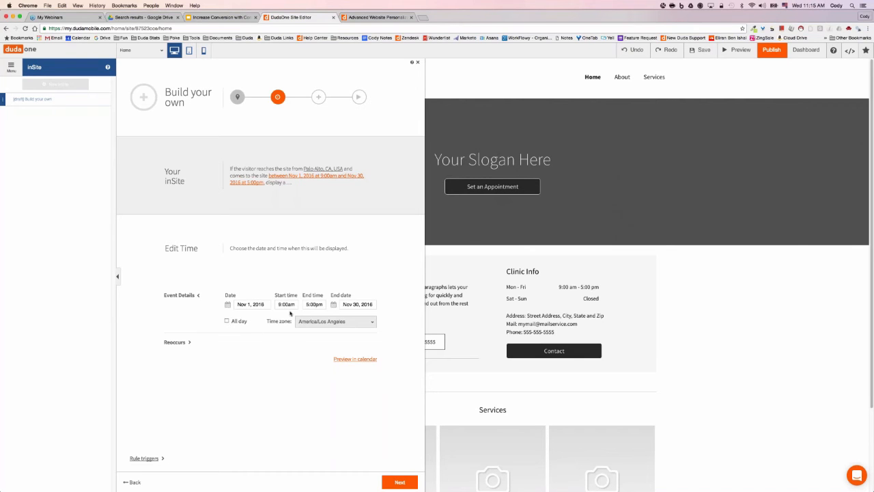
{"action": "left_click", "coordinate": [227, 321]}
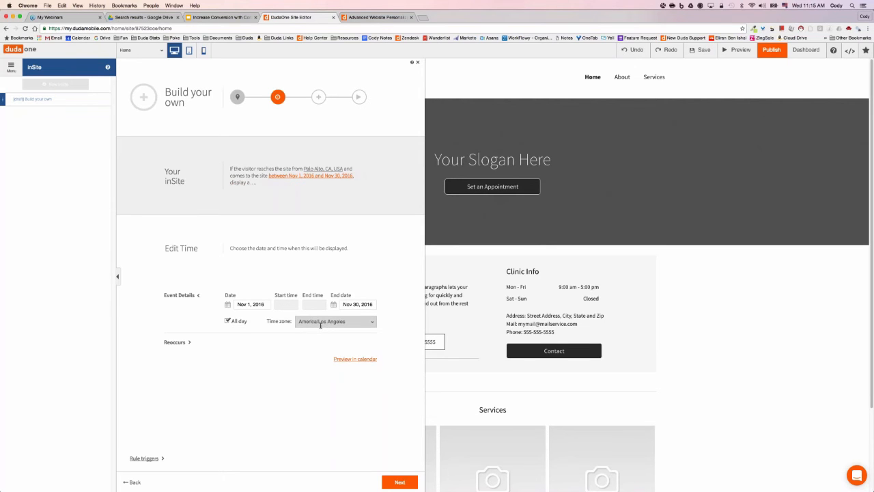
{"action": "left_click", "coordinate": [363, 323]}
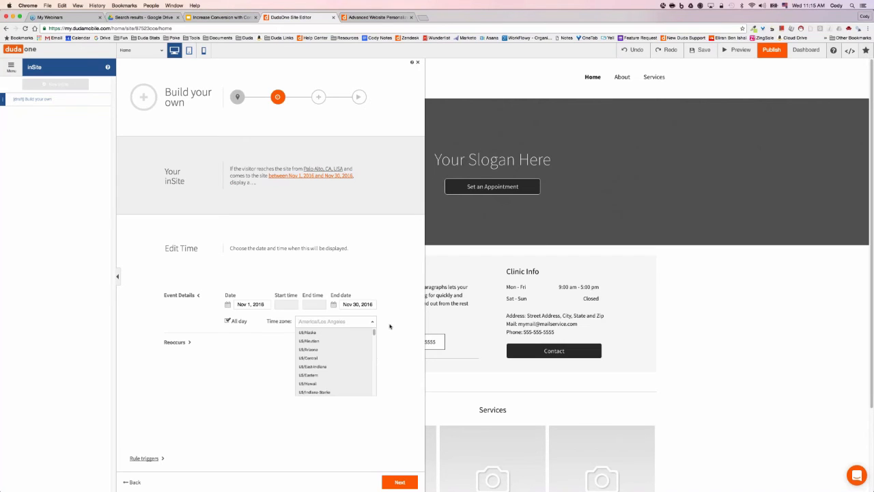
{"action": "left_click", "coordinate": [389, 327]}
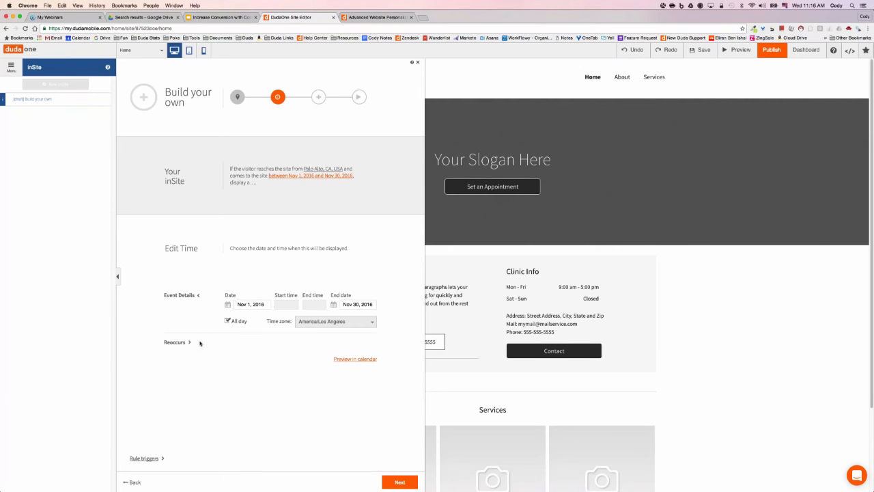
Check the recurrence options for the time trigger and preview its schedule in the calendar
{"action": "left_click", "coordinate": [190, 342]}
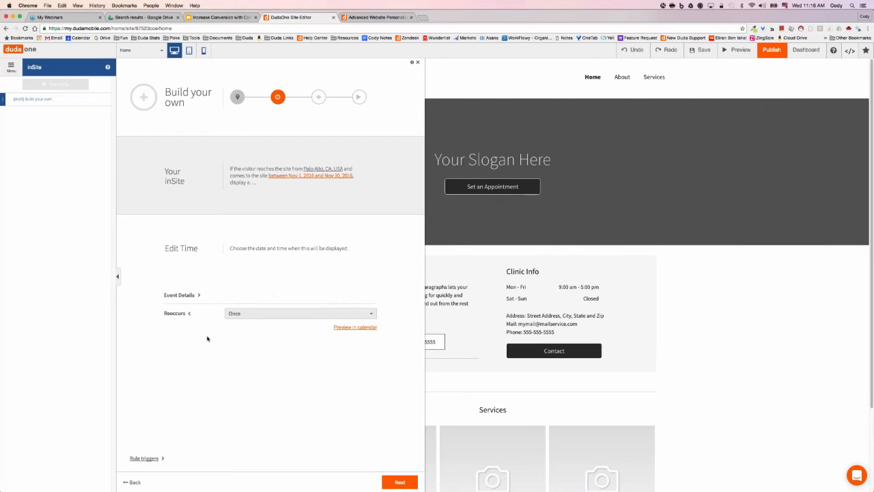
{"action": "left_click", "coordinate": [250, 316]}
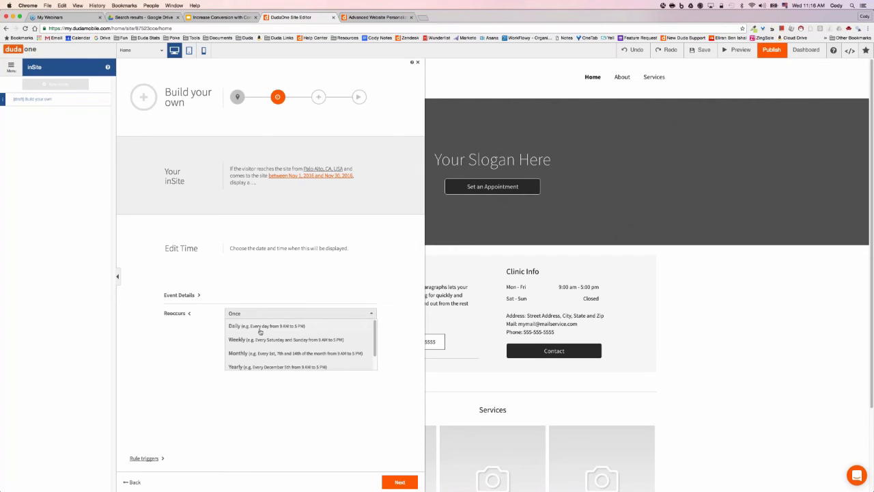
{"action": "left_click", "coordinate": [388, 321]}
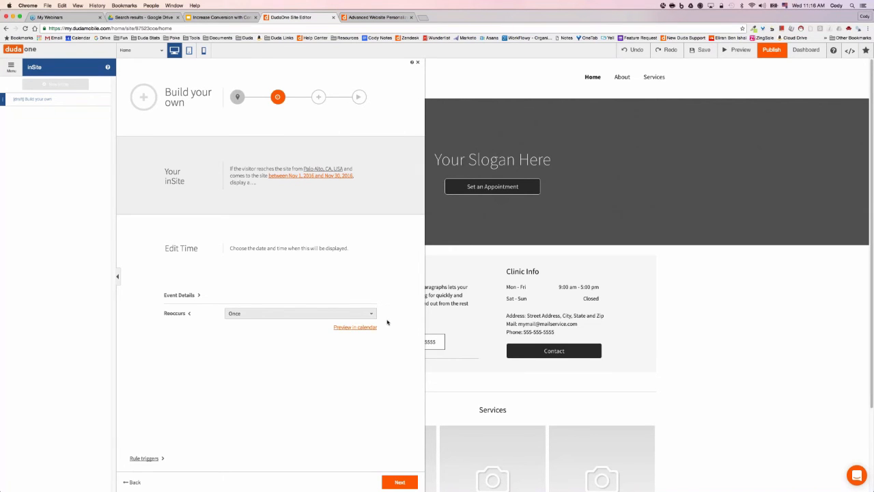
{"action": "left_click", "coordinate": [350, 328]}
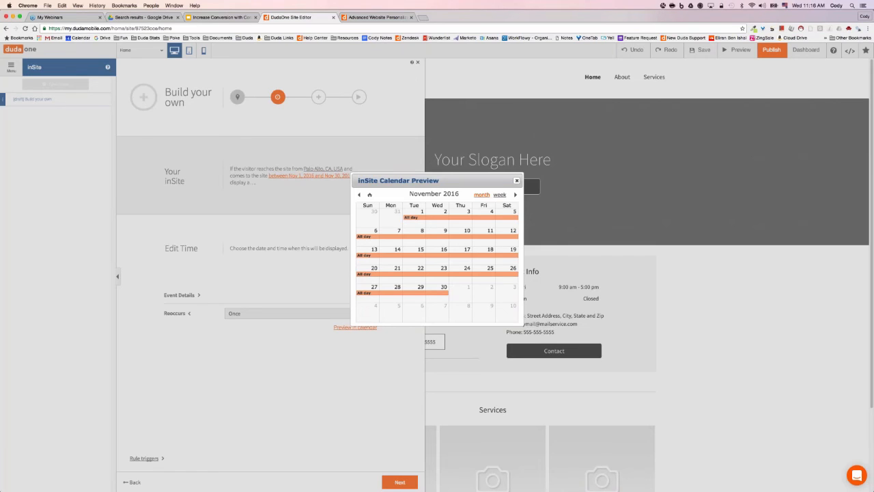
{"action": "left_click", "coordinate": [517, 181]}
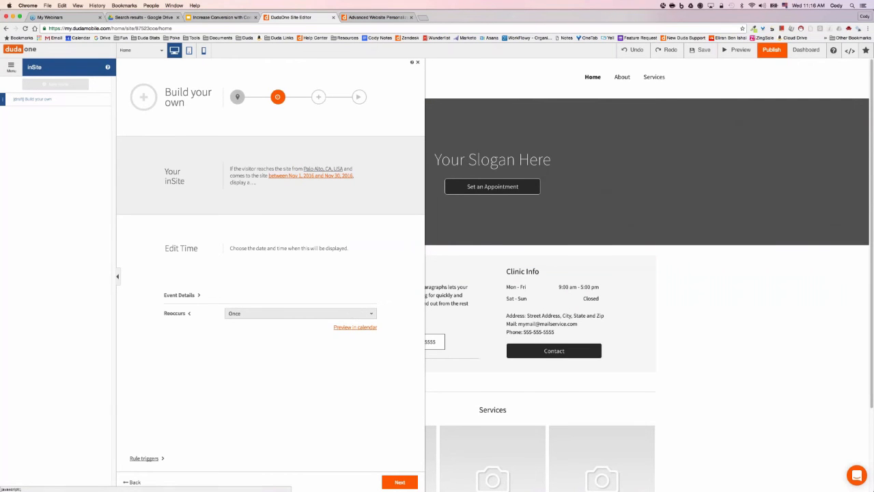
Accept the time trigger settings and choose New Row as the inSite's action
{"action": "left_click", "coordinate": [403, 482]}
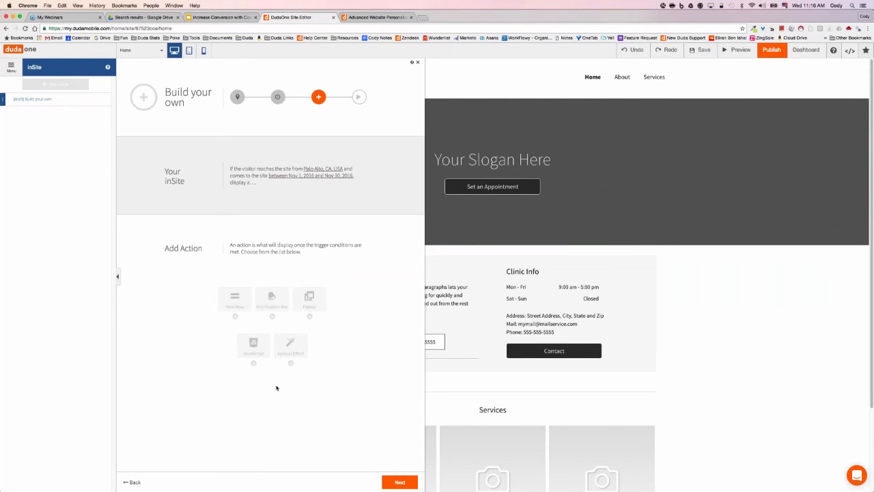
{"action": "left_click", "coordinate": [234, 298]}
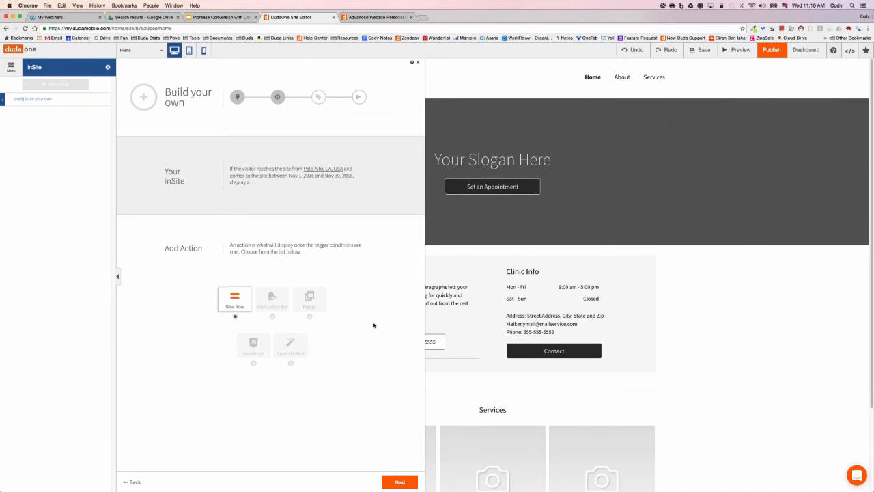
Try the JavaScript and Popup actions for the inSite and return the choice to New Row
{"action": "left_click", "coordinate": [254, 345]}
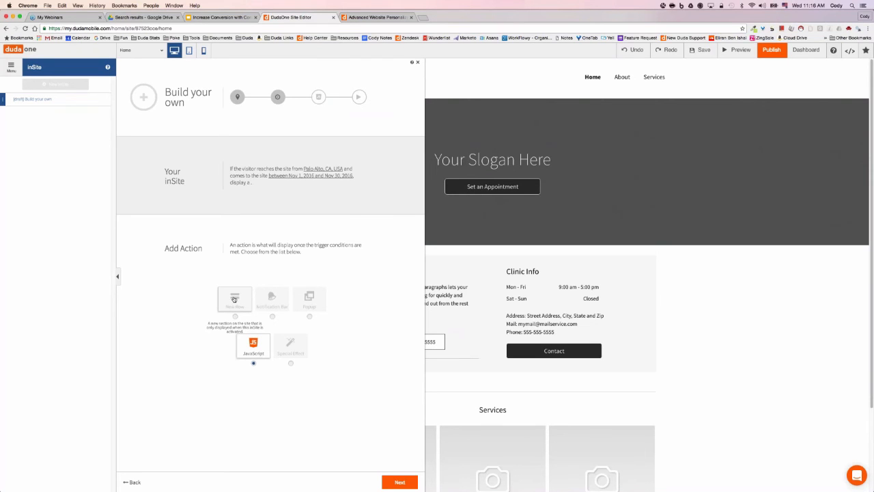
{"action": "left_click", "coordinate": [244, 305]}
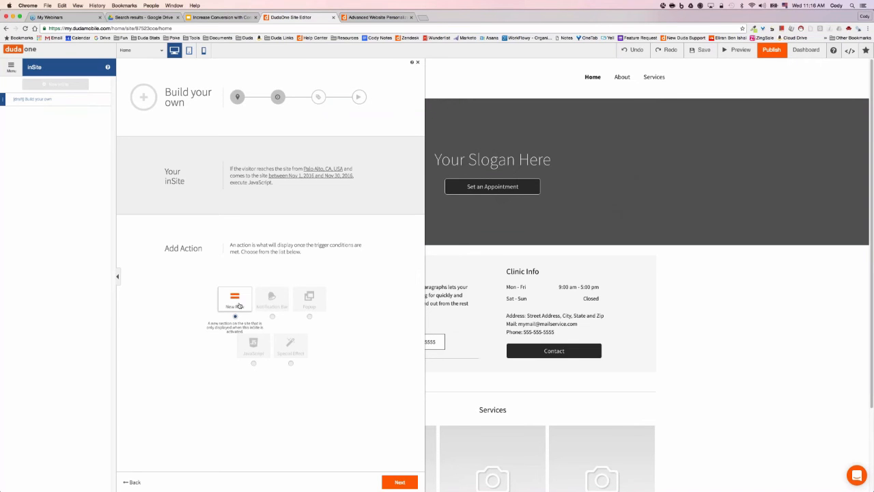
{"action": "left_click", "coordinate": [304, 299]}
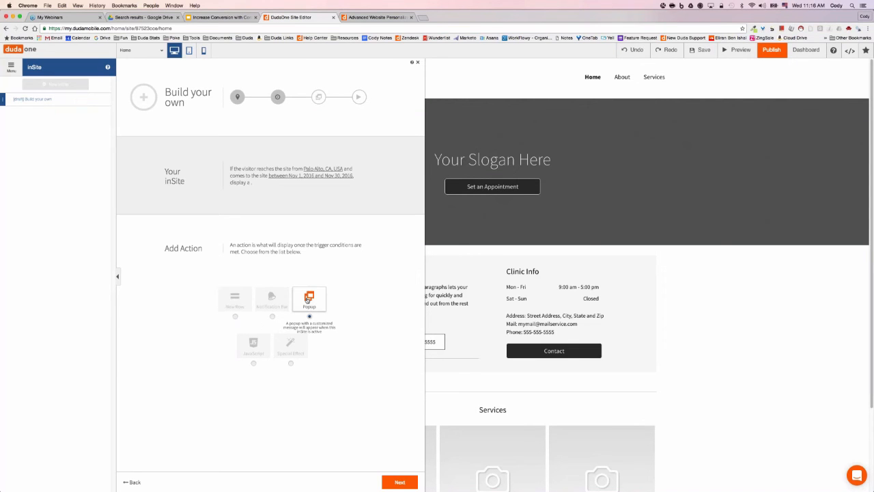
{"action": "left_click", "coordinate": [232, 299]}
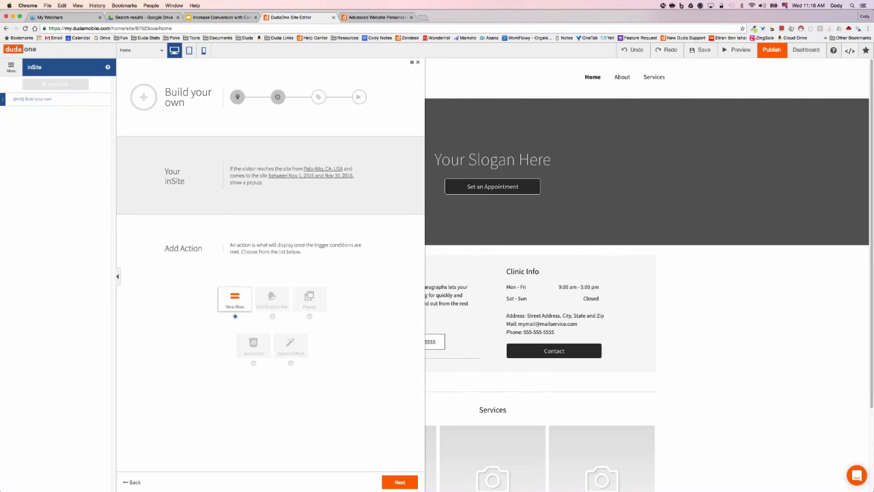
Accept the New Row action, choose the Coupon layout for the Home page and continue to editing the row
{"action": "left_click", "coordinate": [396, 482]}
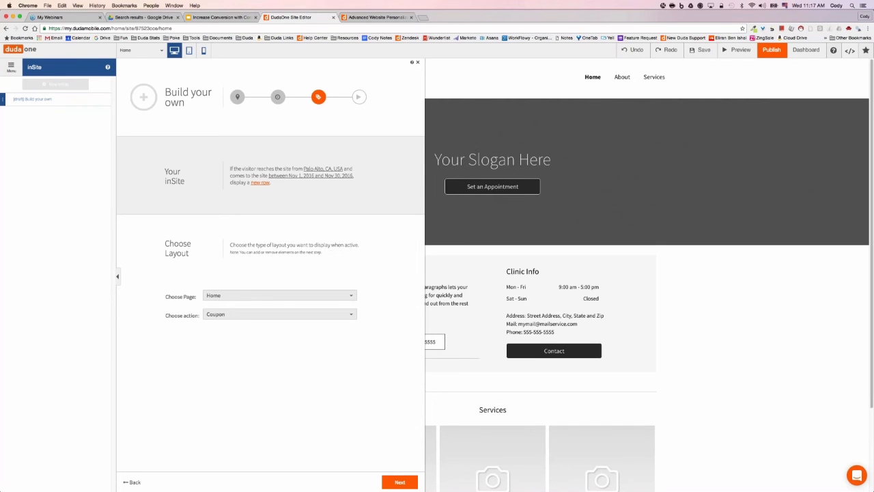
{"action": "left_click", "coordinate": [278, 314]}
{"action": "left_click", "coordinate": [283, 333]}
{"action": "left_click", "coordinate": [399, 481]}
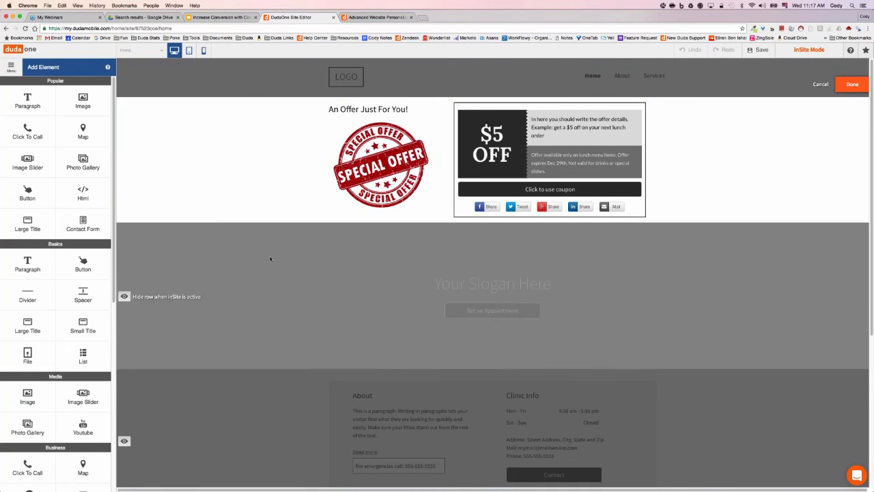
Hide the About and Clinic Info row while the inSite is active
{"action": "scroll", "coordinate": [269, 256], "scroll_direction": "down", "scroll_amount": 7}
{"action": "scroll", "coordinate": [322, 194], "scroll_direction": "up", "scroll_amount": 7}
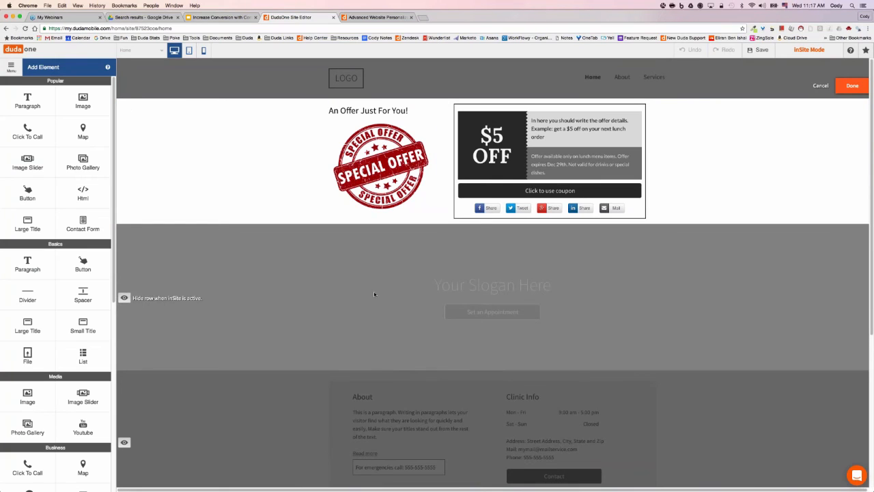
{"action": "scroll", "coordinate": [319, 316], "scroll_direction": "down", "scroll_amount": 1}
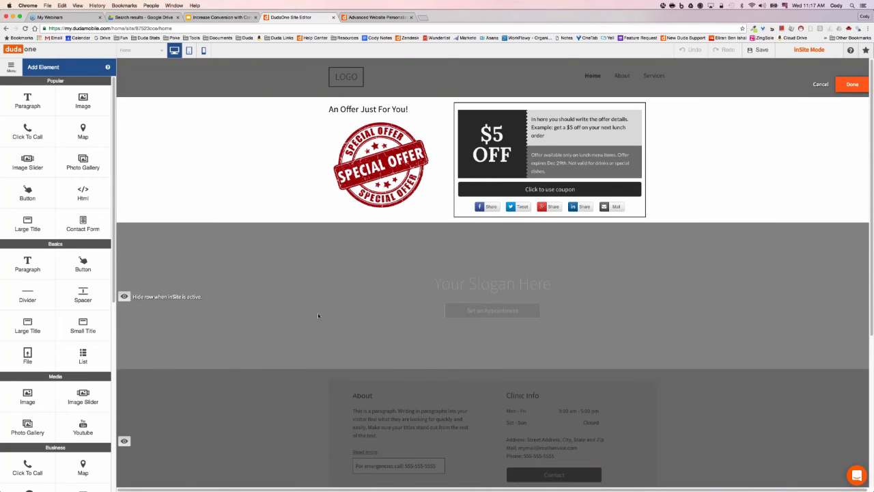
{"action": "scroll", "coordinate": [317, 312], "scroll_direction": "down", "scroll_amount": 5}
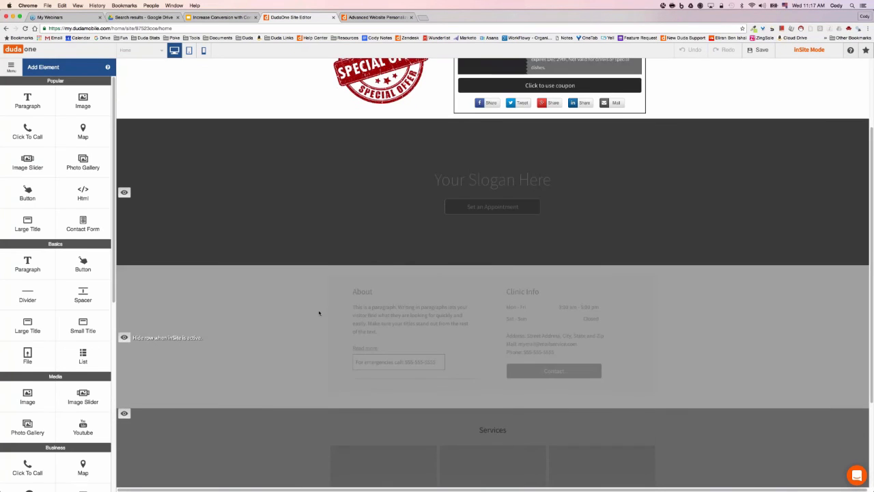
{"action": "scroll", "coordinate": [319, 313], "scroll_direction": "up", "scroll_amount": 4}
{"action": "scroll", "coordinate": [318, 312], "scroll_direction": "down", "scroll_amount": 6}
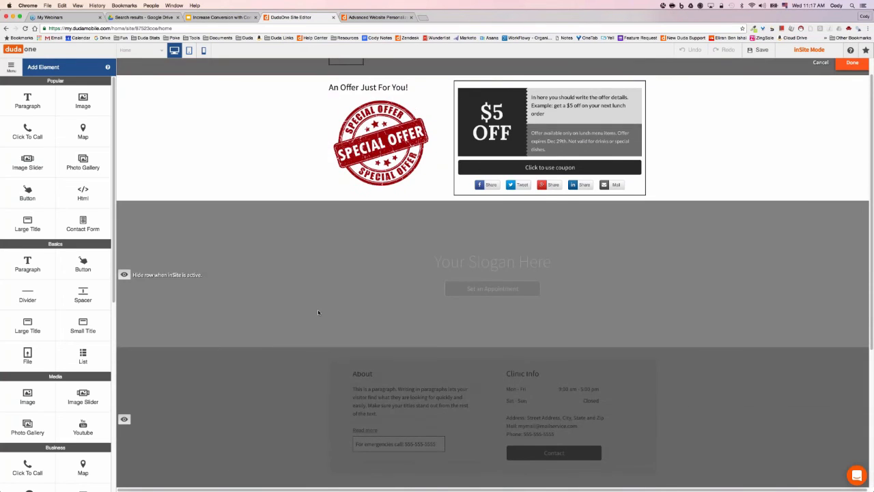
{"action": "left_click", "coordinate": [125, 279]}
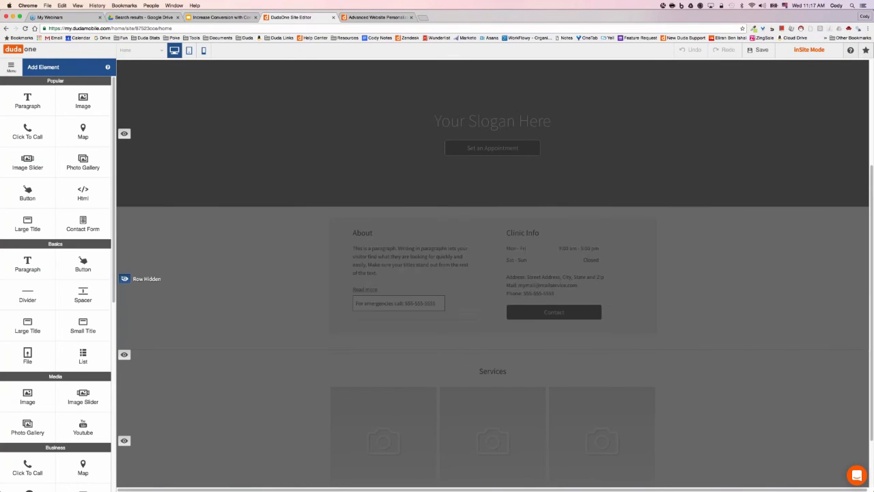
Move the coupon offer row down so it sits directly beneath the slogan row
{"action": "scroll", "coordinate": [189, 136], "scroll_direction": "up", "scroll_amount": 5}
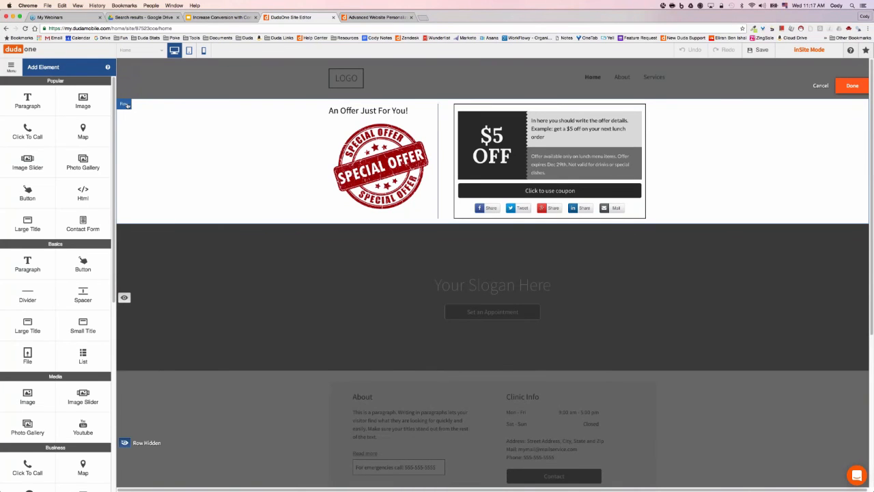
{"action": "mouse_move", "coordinate": [127, 105]}
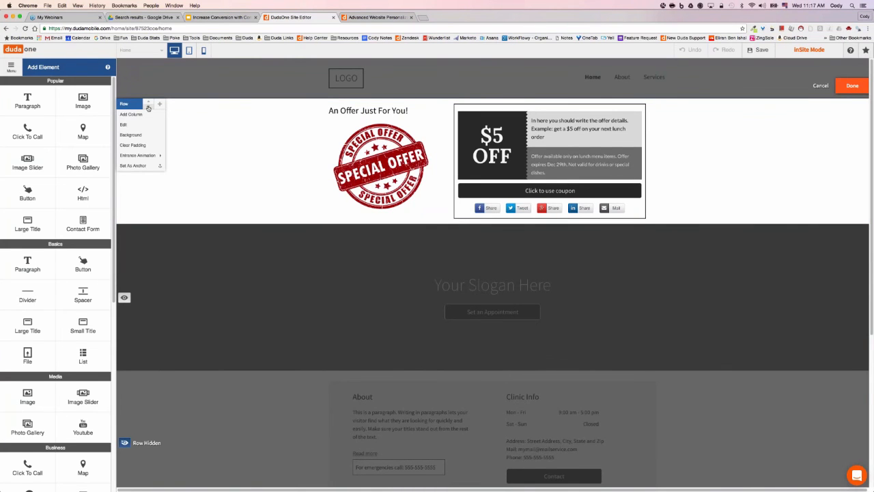
{"action": "left_click", "coordinate": [148, 108]}
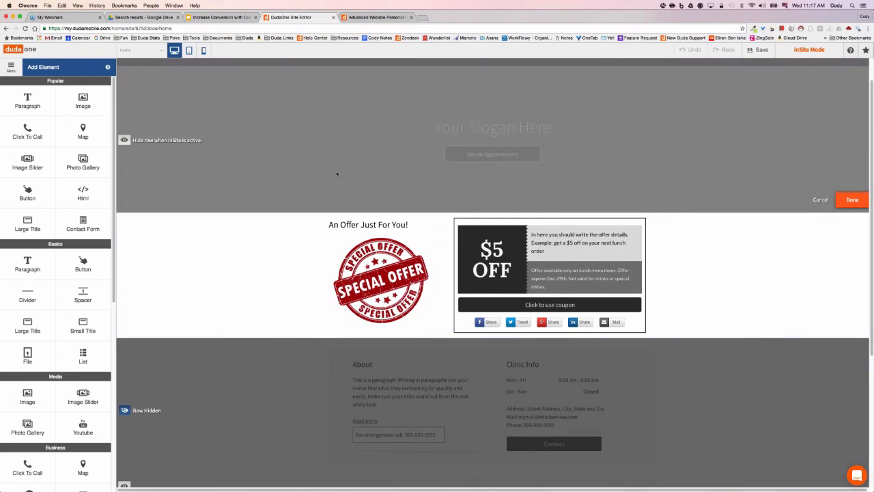
{"action": "scroll", "coordinate": [337, 174], "scroll_direction": "up", "scroll_amount": 2}
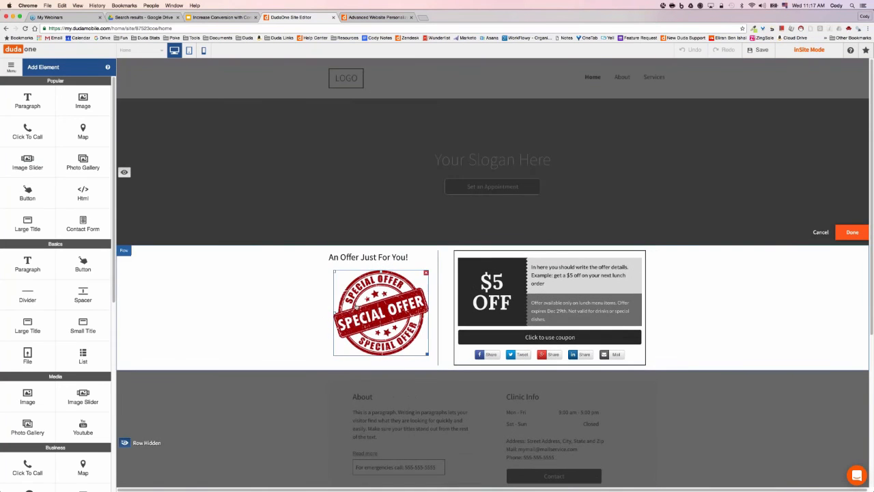
{"action": "scroll", "coordinate": [322, 312], "scroll_direction": "down", "scroll_amount": 5}
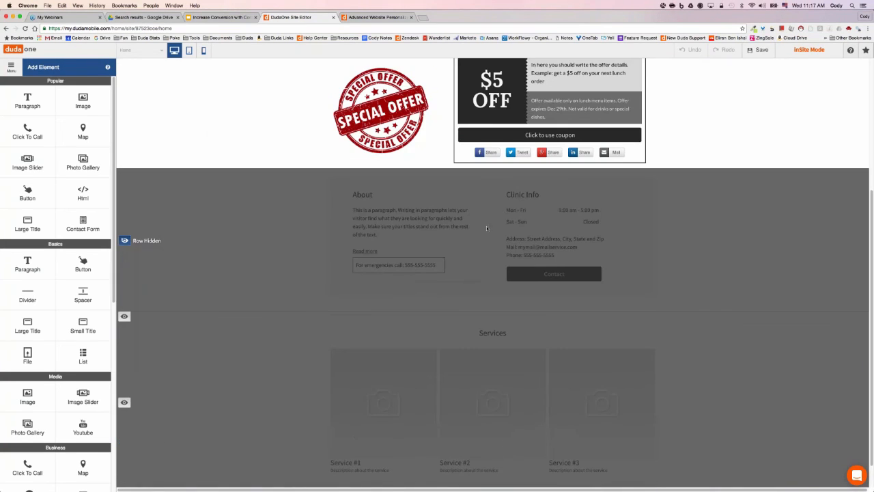
{"action": "scroll", "coordinate": [518, 242], "scroll_direction": "up", "scroll_amount": 5}
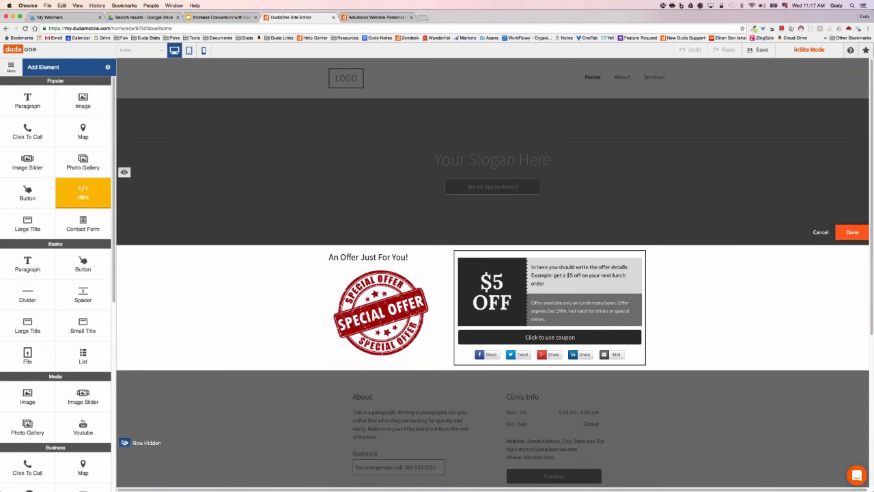
Add a button with the text "Buy Now!" beneath the Special Offer image and finish editing the inSite row
{"action": "left_click_drag", "start_coordinate": [82, 263], "coordinate": [366, 357]}
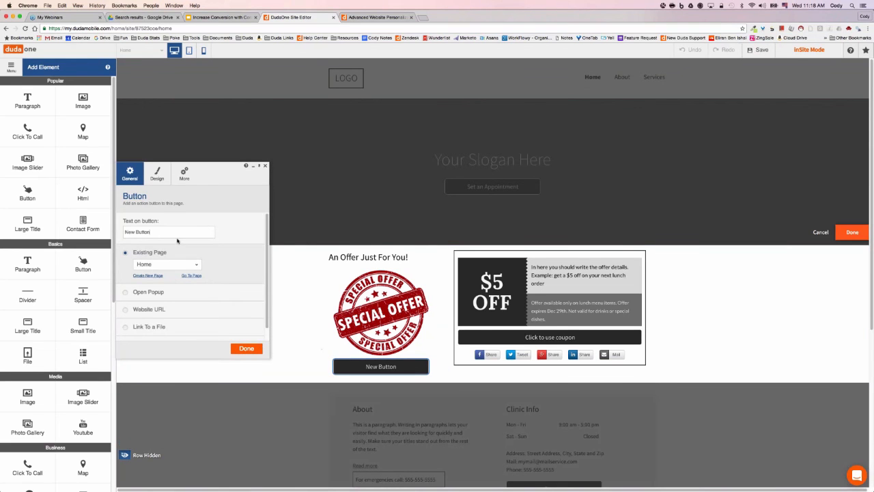
{"action": "left_click_drag", "start_coordinate": [164, 232], "coordinate": [106, 235]}
{"action": "type", "text": "Buy Now"}
{"action": "left_click", "coordinate": [265, 166]}
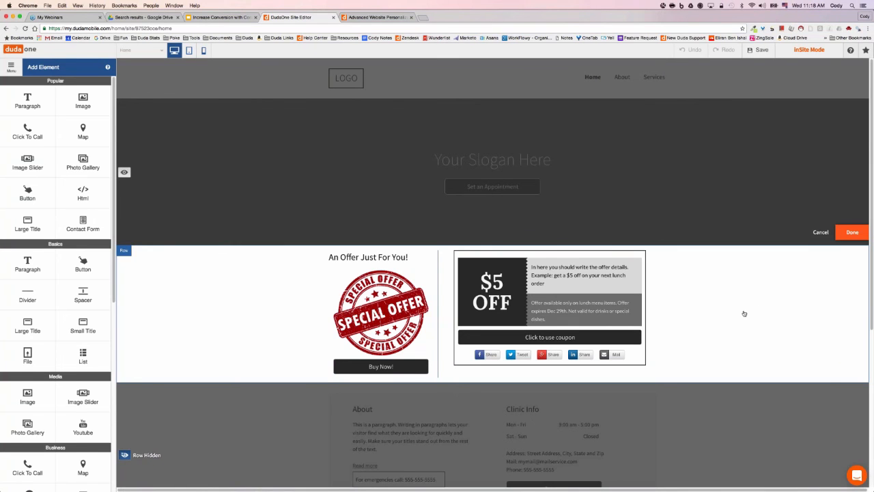
{"action": "left_click", "coordinate": [855, 233]}
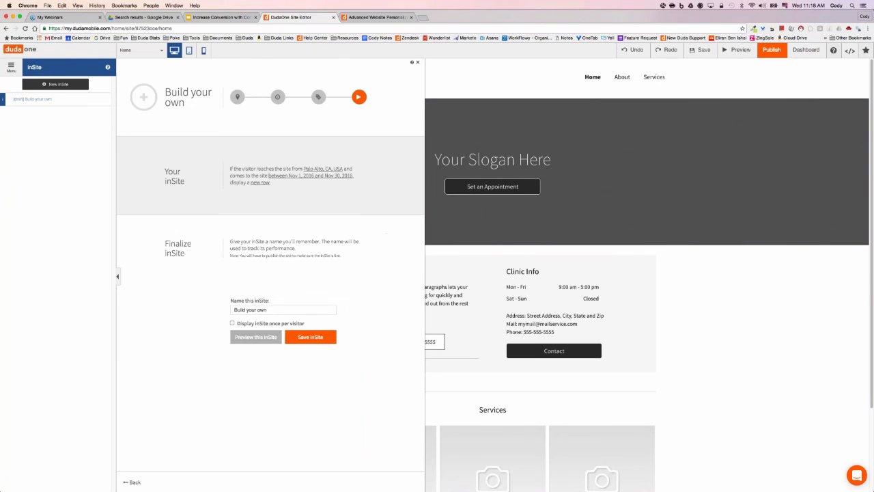
Name the inSite "November Promo" and save it
{"action": "left_click_drag", "start_coordinate": [268, 309], "coordinate": [224, 307]}
{"action": "type", "text": "Nobv"}
{"action": "type", "text": "vember Promo"}
{"action": "left_click", "coordinate": [317, 338]}
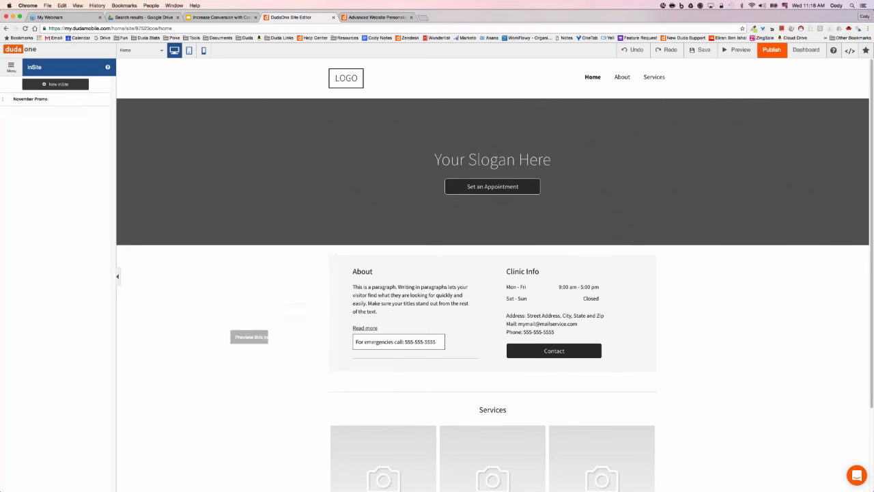
Preview the site with the November Promo inSite shown, and return to the editor
{"action": "left_click", "coordinate": [737, 51]}
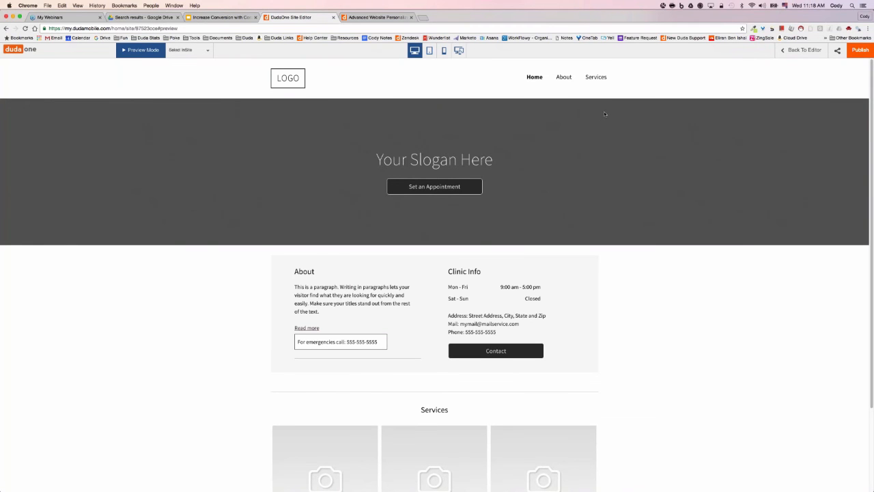
{"action": "left_click", "coordinate": [208, 52]}
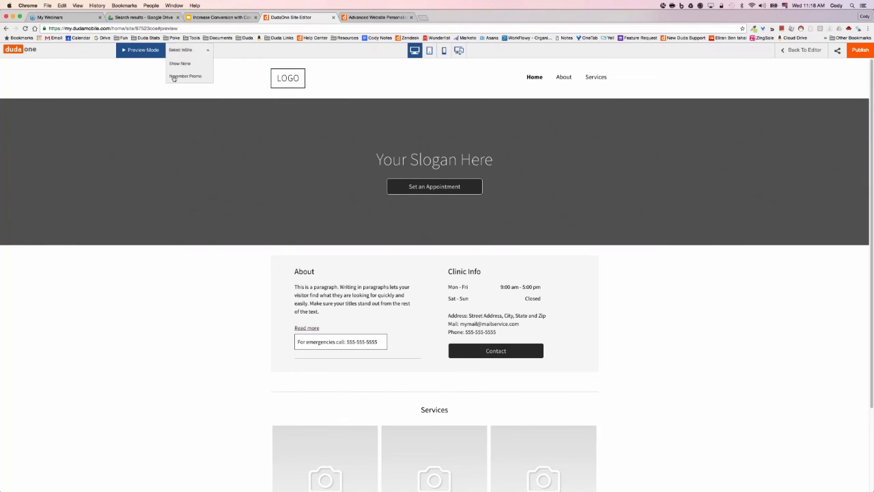
{"action": "left_click", "coordinate": [196, 78]}
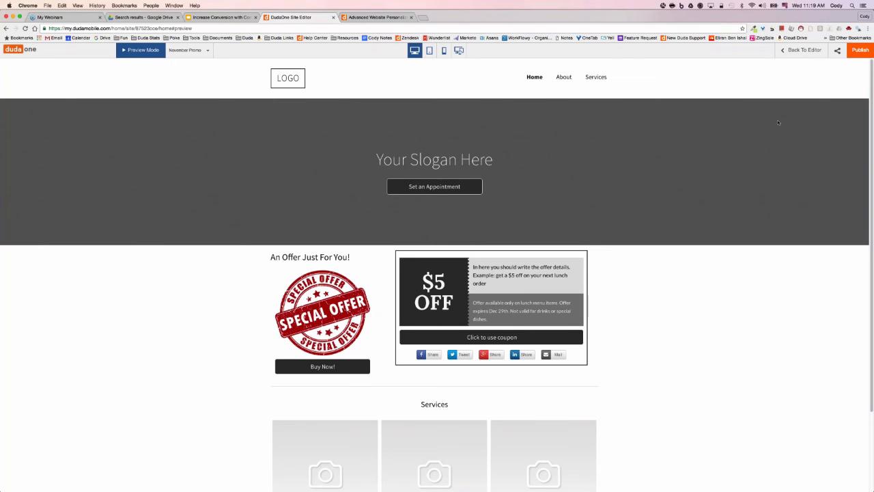
{"action": "left_click", "coordinate": [802, 51]}
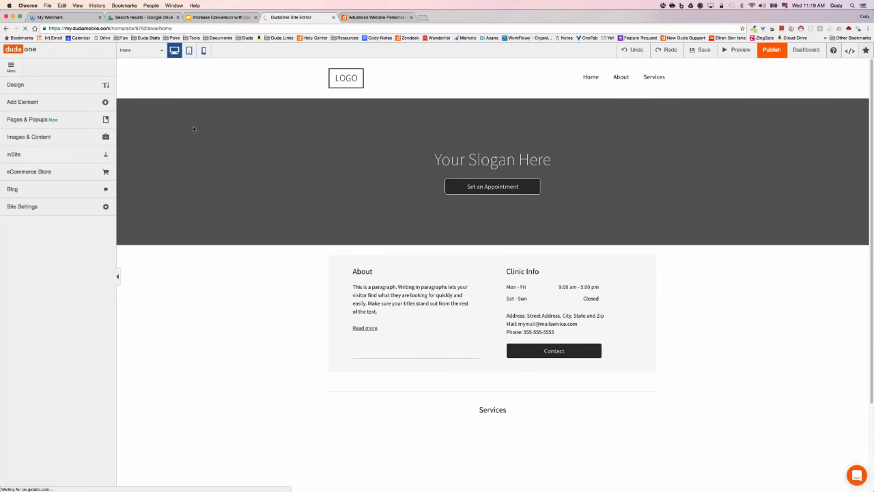
Start another Build your own inSite and add a Time trigger to it
{"action": "left_click", "coordinate": [70, 155]}
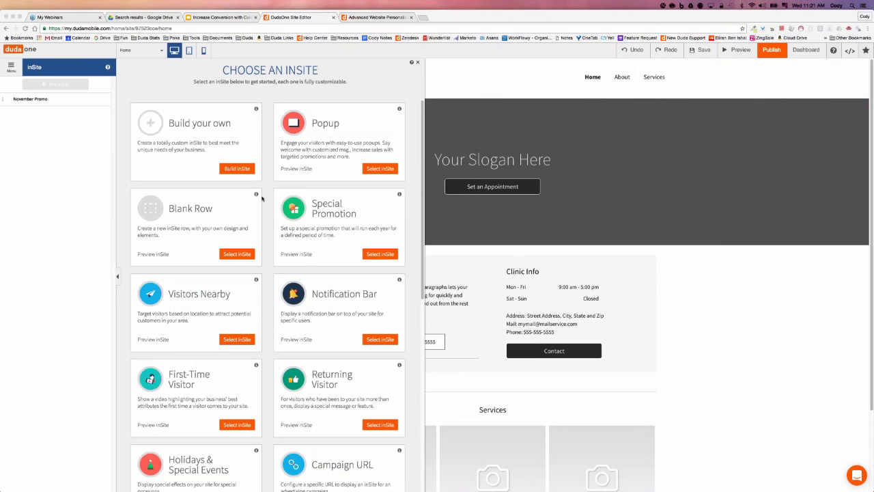
{"action": "left_click", "coordinate": [242, 174]}
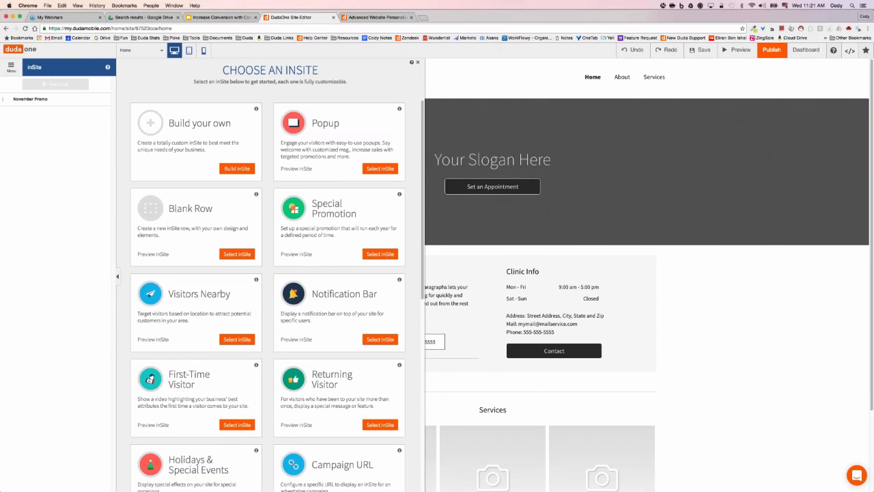
{"action": "left_click", "coordinate": [237, 169]}
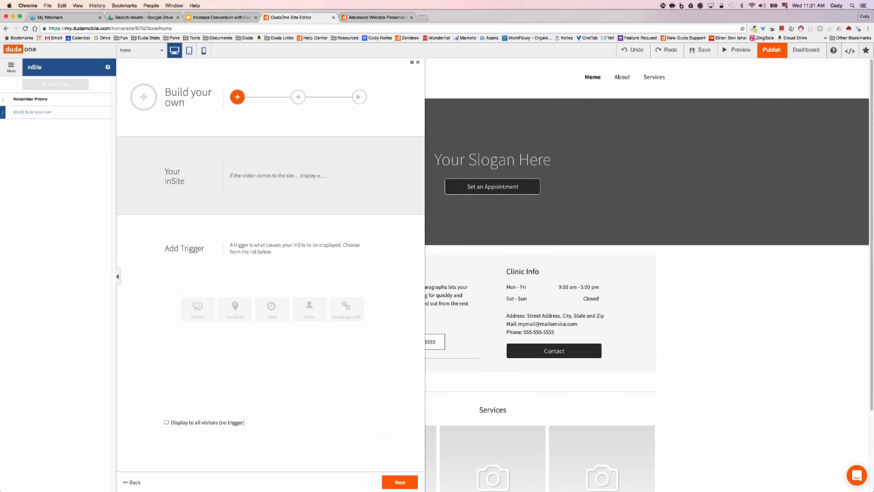
{"action": "left_click", "coordinate": [277, 316]}
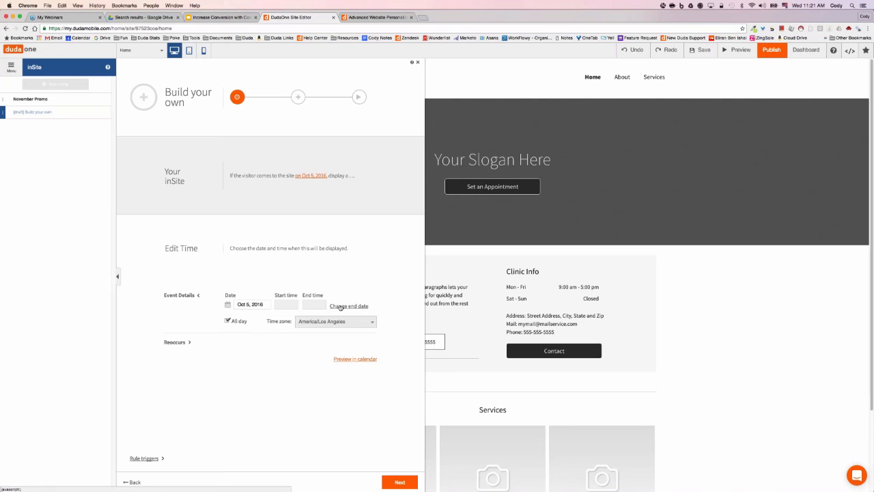
Set the new time trigger's start date to Dec 31, 2016
{"action": "left_click", "coordinate": [229, 305]}
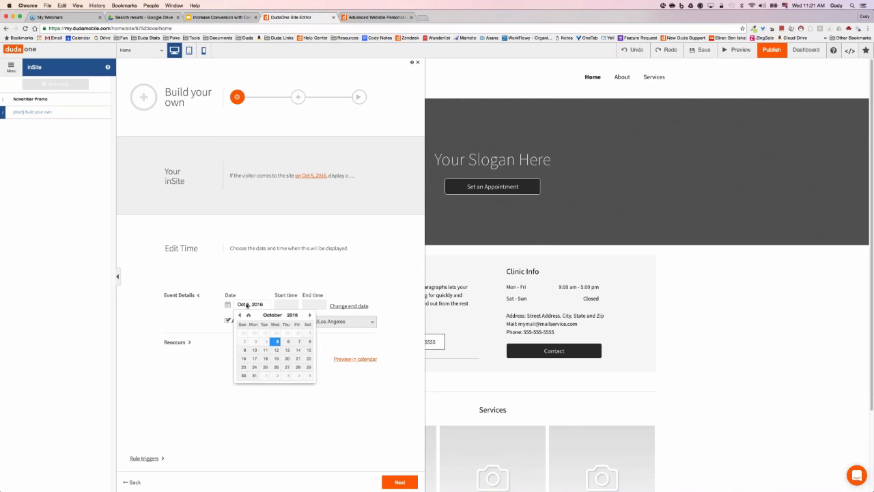
{"action": "left_click", "coordinate": [310, 315]}
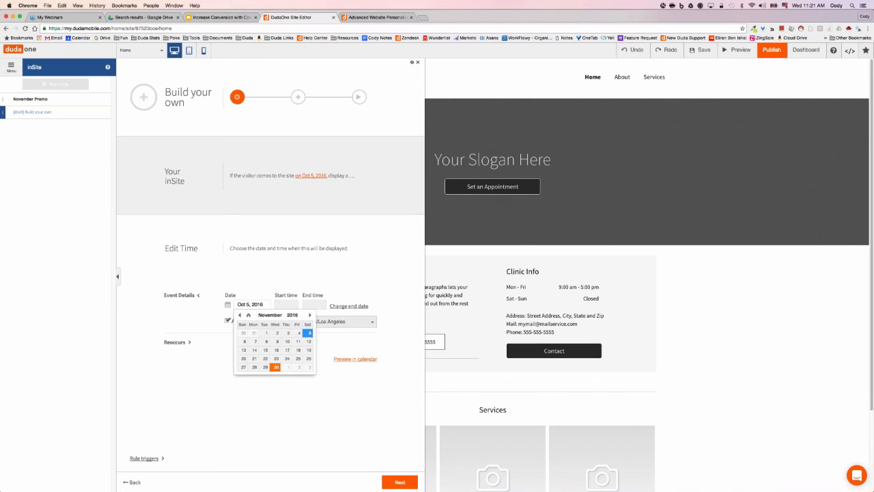
{"action": "left_click", "coordinate": [310, 314]}
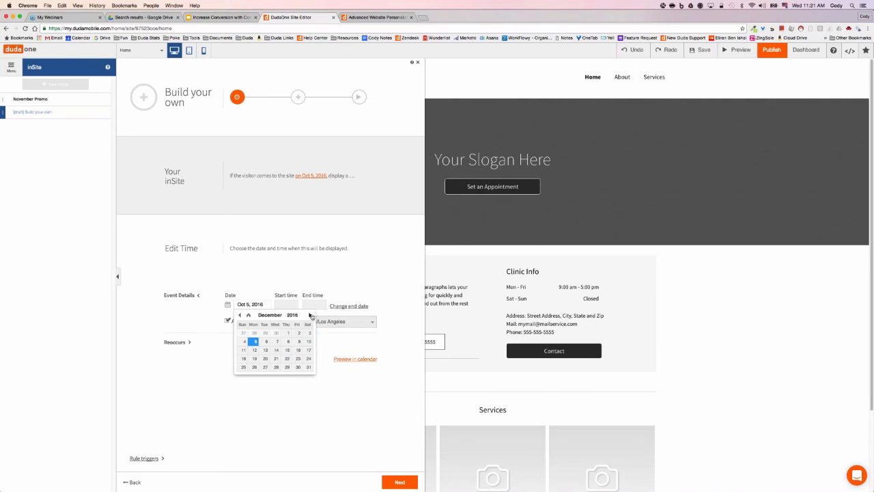
{"action": "left_click", "coordinate": [307, 367]}
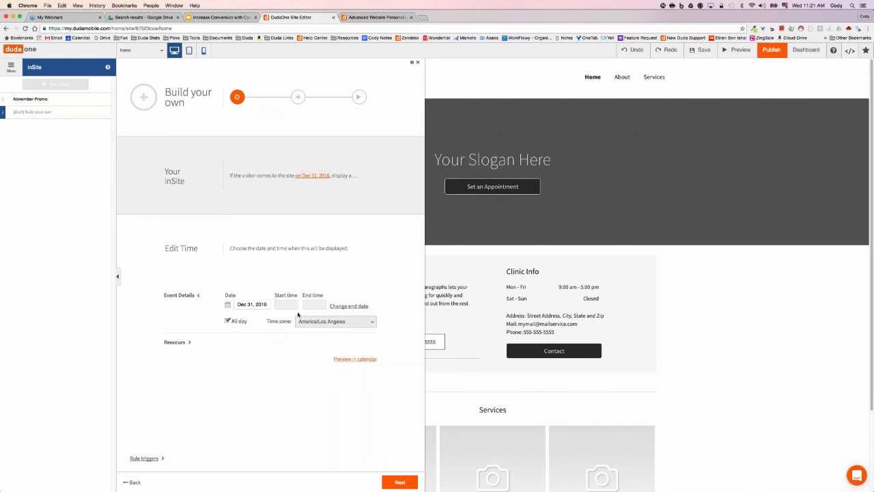
Add an end date to the time trigger and set it to Jan 1, 2017
{"action": "left_click", "coordinate": [349, 305]}
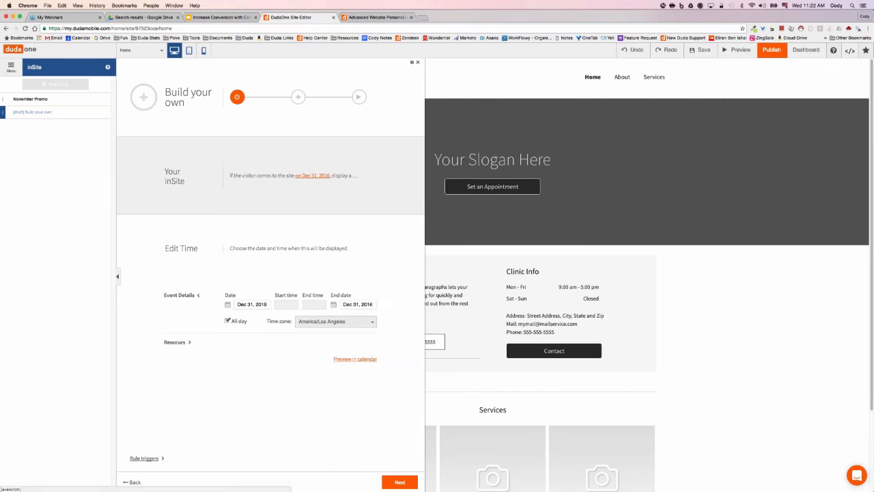
{"action": "left_click", "coordinate": [351, 306]}
{"action": "left_click", "coordinate": [416, 315]}
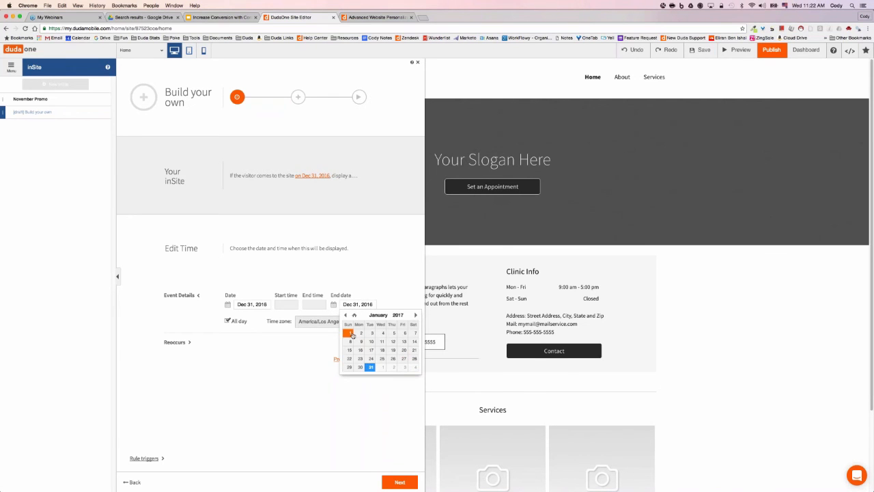
{"action": "left_click", "coordinate": [351, 333]}
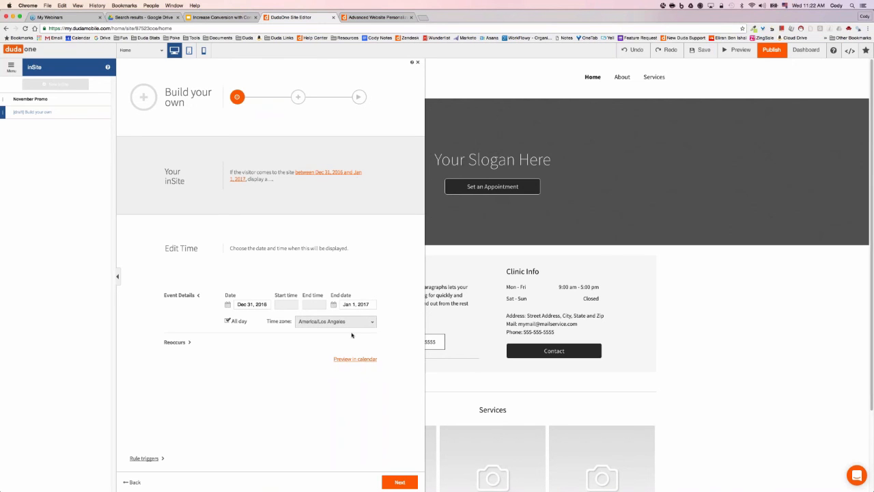
Try limiting the time trigger to a 9:00am start and 5:00pm end, and return it to All day
{"action": "left_click", "coordinate": [228, 322]}
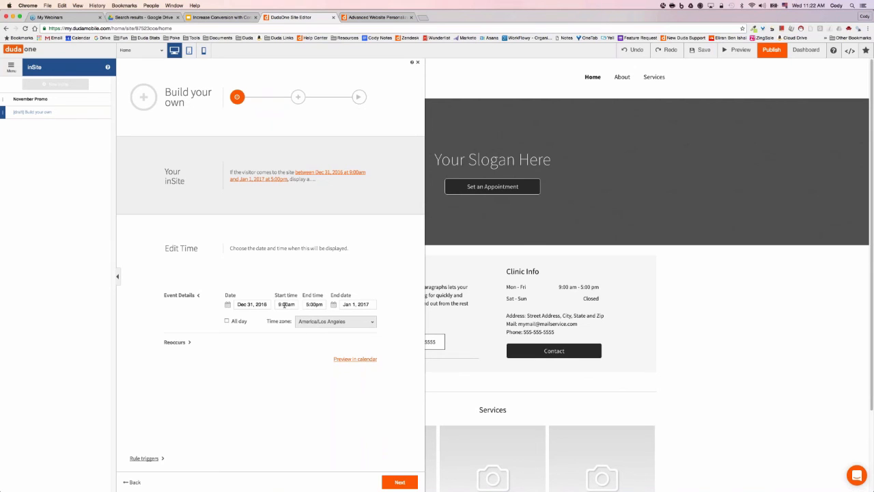
{"action": "left_click", "coordinate": [285, 304]}
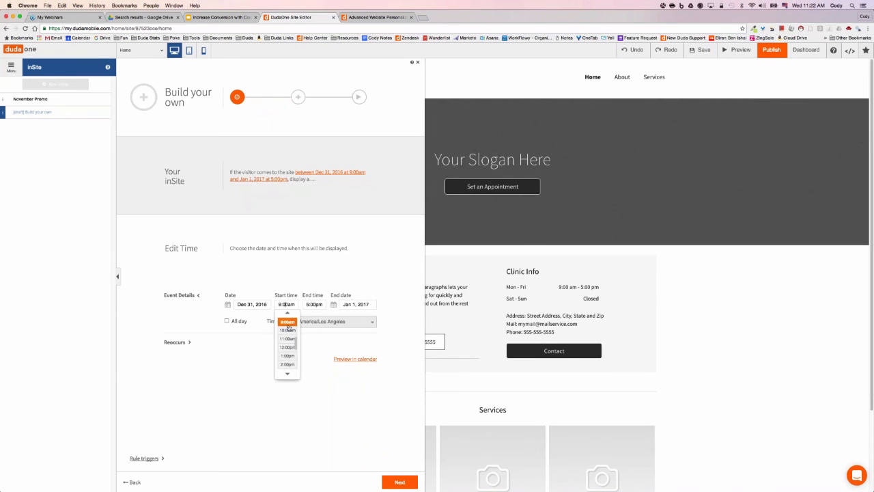
{"action": "left_click", "coordinate": [289, 323]}
{"action": "left_click", "coordinate": [315, 304]}
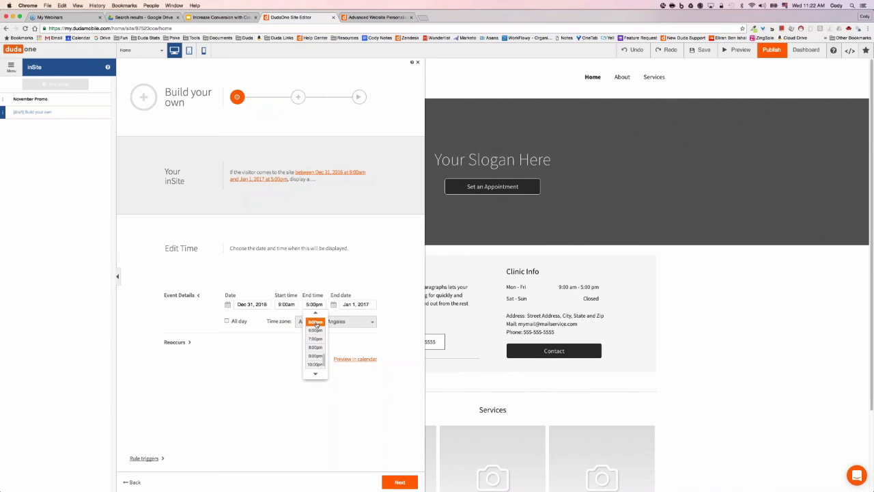
{"action": "left_click", "coordinate": [316, 322]}
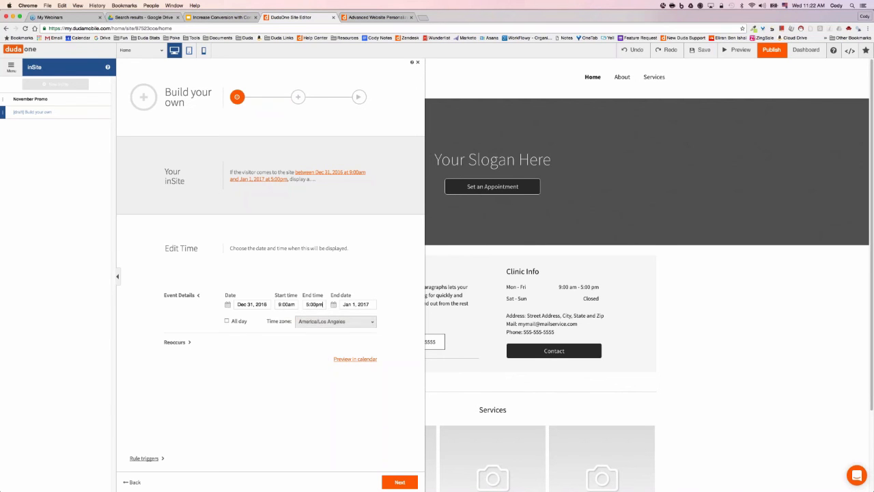
{"action": "left_click", "coordinate": [227, 322]}
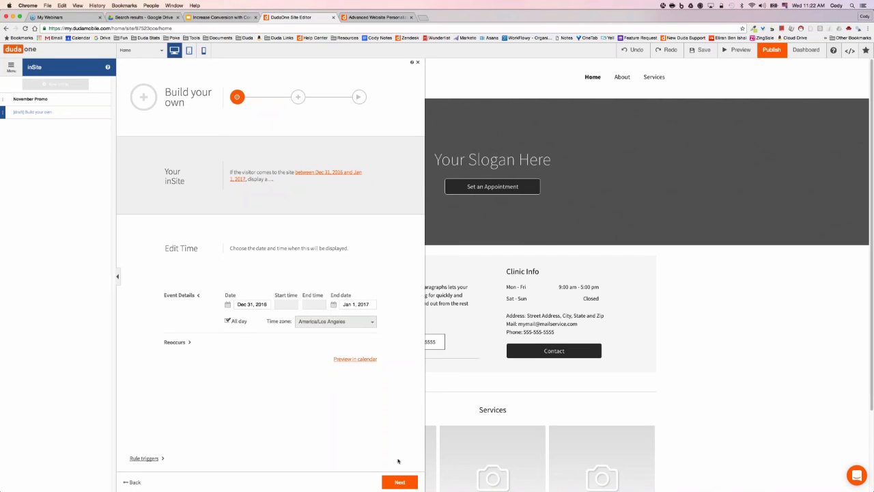
Check the time trigger's scheduled days in the calendar preview and close it
{"action": "left_click", "coordinate": [368, 360]}
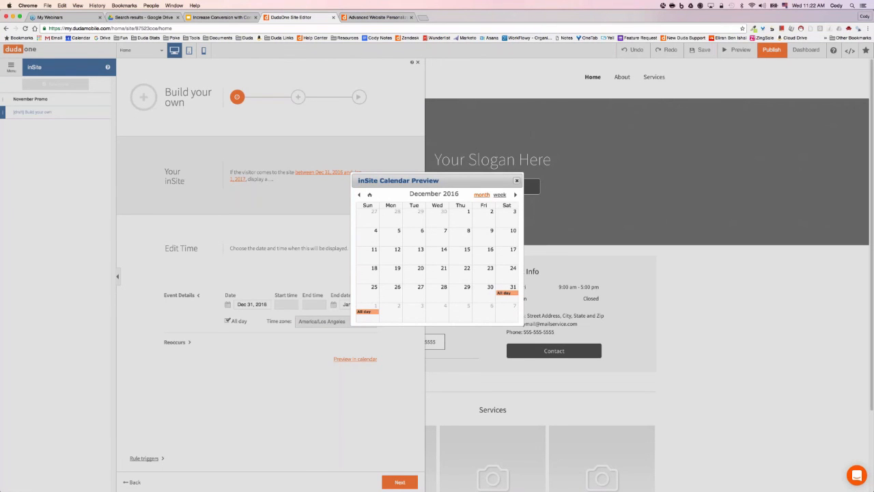
{"action": "left_click", "coordinate": [517, 180]}
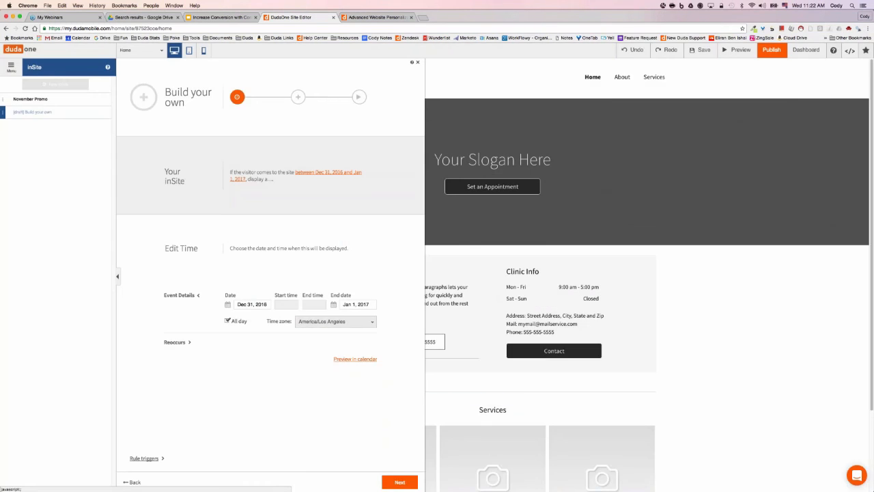
Add a Special Effect action with the Fireworks effect to the inSite and view the effect's sample preview
{"action": "left_click", "coordinate": [400, 483]}
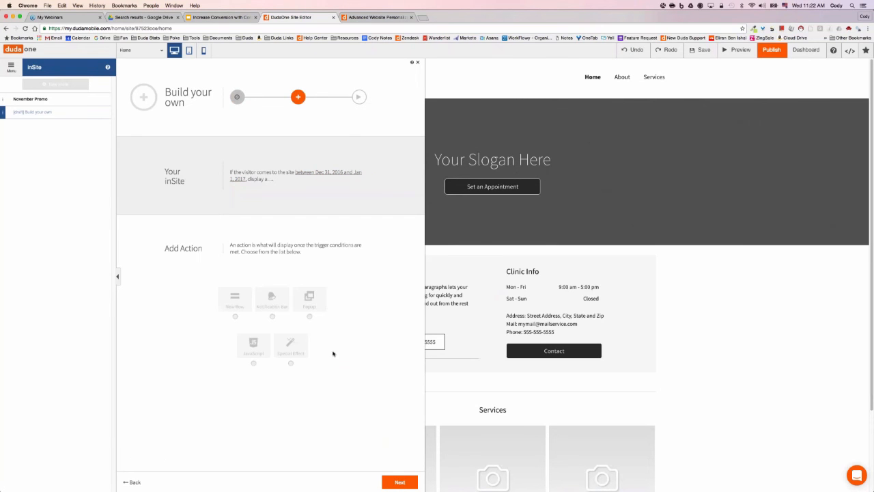
{"action": "left_click", "coordinate": [292, 346]}
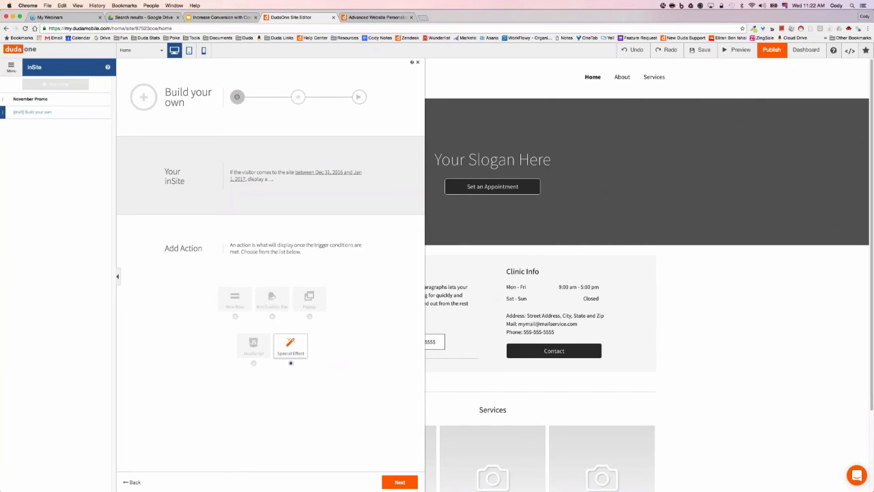
{"action": "left_click", "coordinate": [400, 482]}
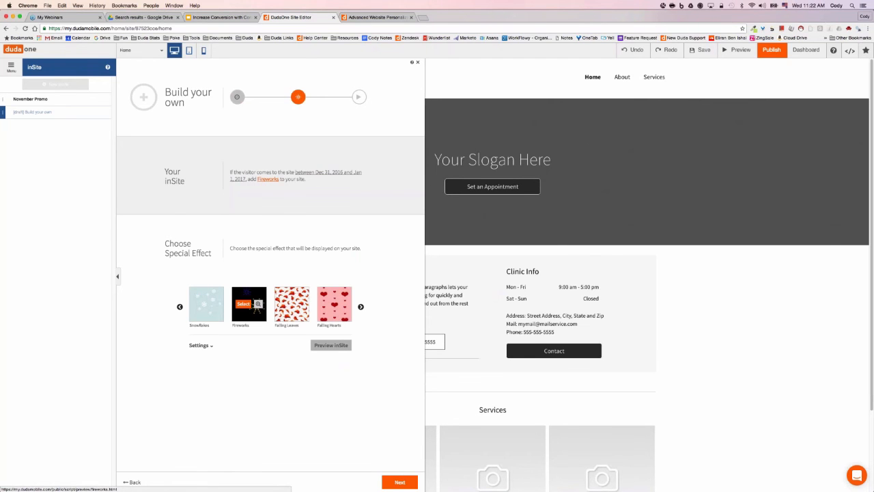
{"action": "left_click", "coordinate": [258, 305]}
{"action": "left_click", "coordinate": [261, 306]}
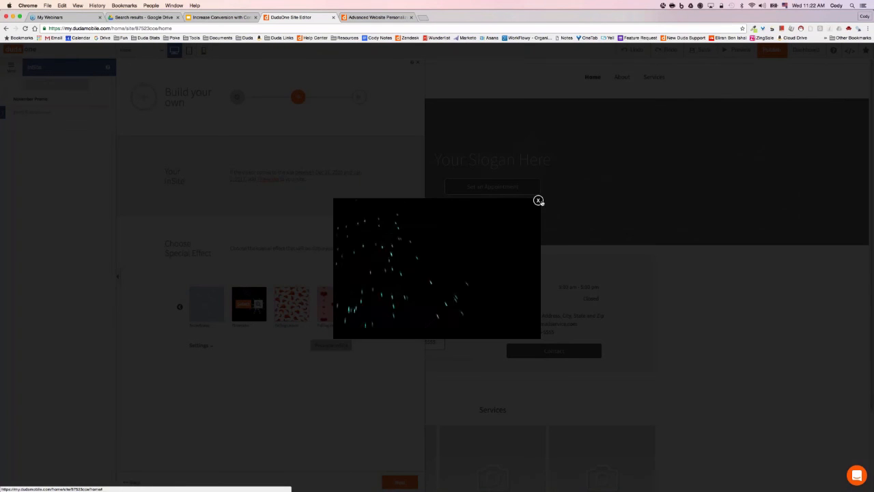
{"action": "left_click", "coordinate": [538, 199]}
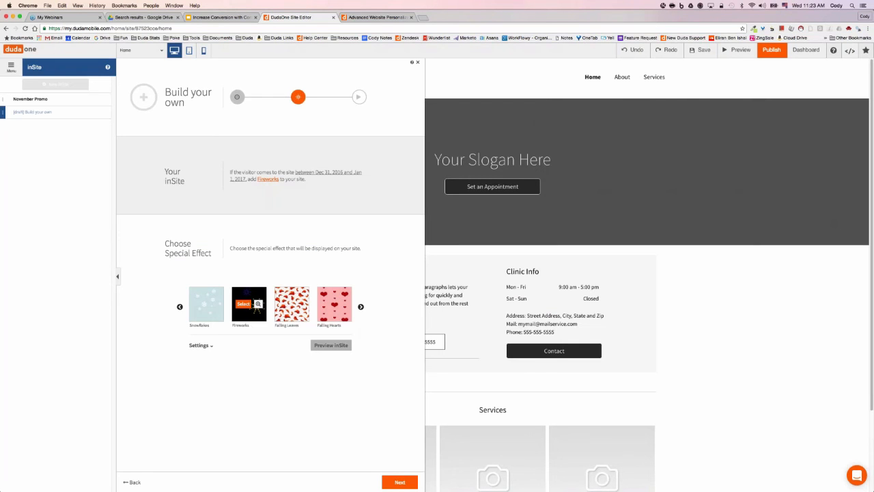
Preview the Fireworks inSite on the live site layout and return to the site editor
{"action": "left_click", "coordinate": [338, 345]}
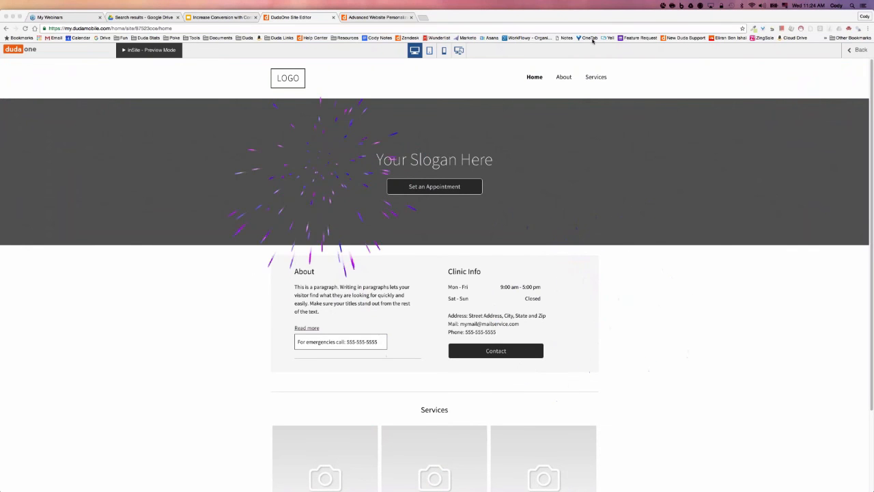
{"action": "left_click", "coordinate": [387, 82]}
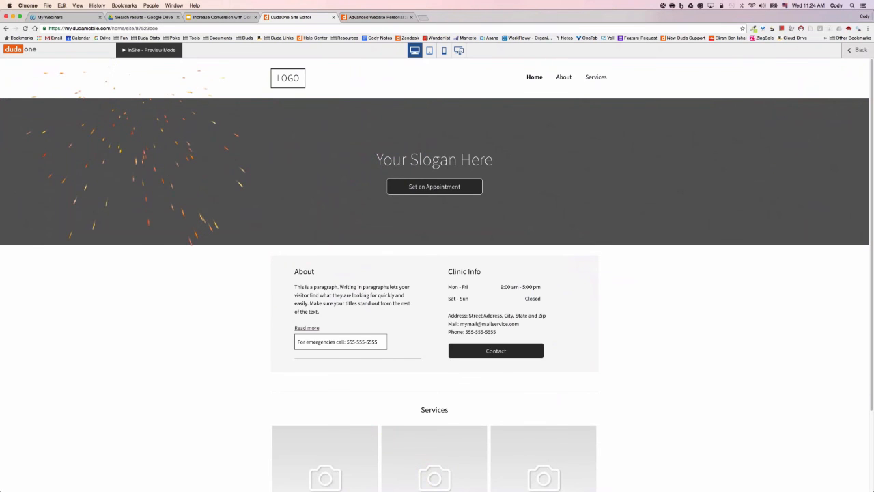
{"action": "left_click", "coordinate": [858, 50]}
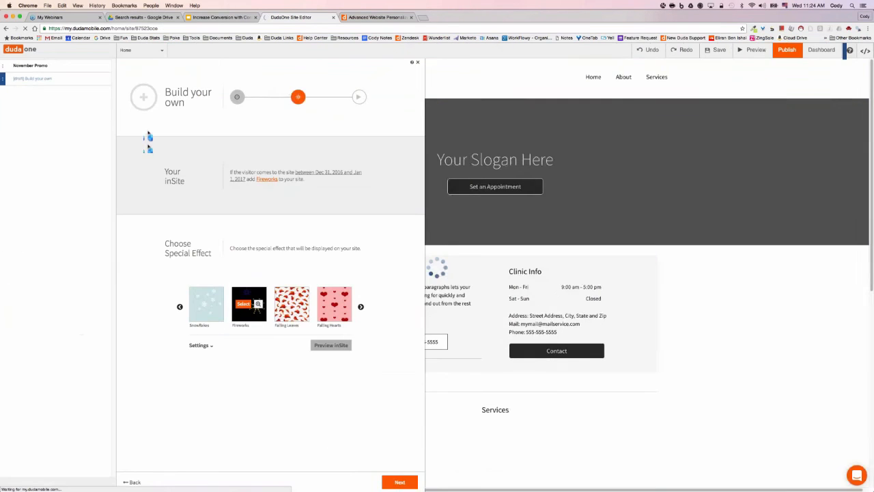
{"action": "left_click", "coordinate": [851, 51]}
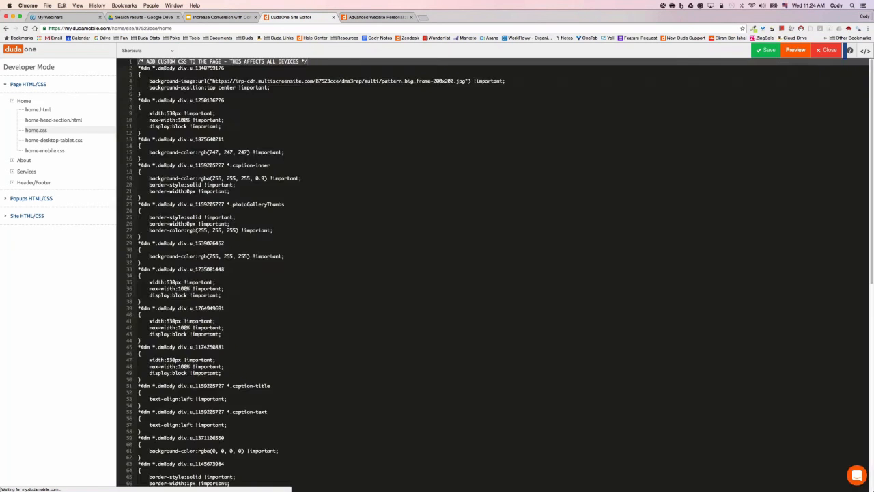
{"action": "left_click", "coordinate": [828, 50]}
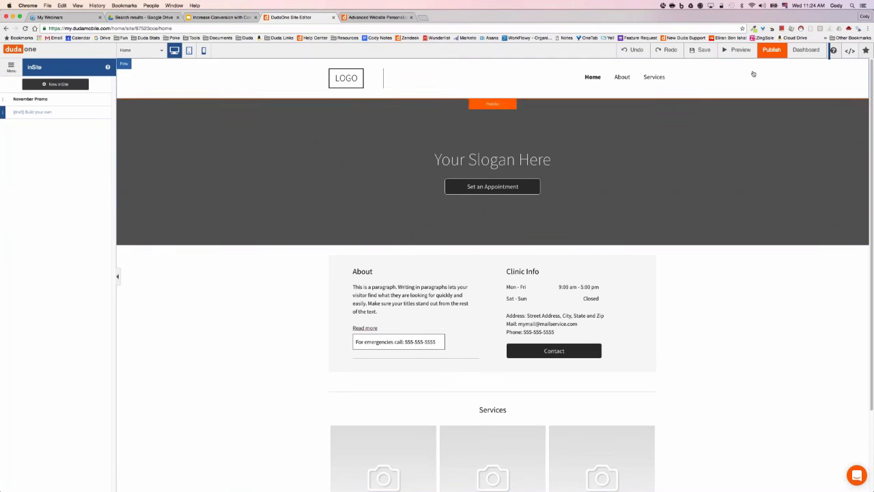
Start a new Popup inSite displayed to all visitors with no trigger, and highlight the once-per-session note in its popup settings
{"action": "left_click", "coordinate": [58, 84]}
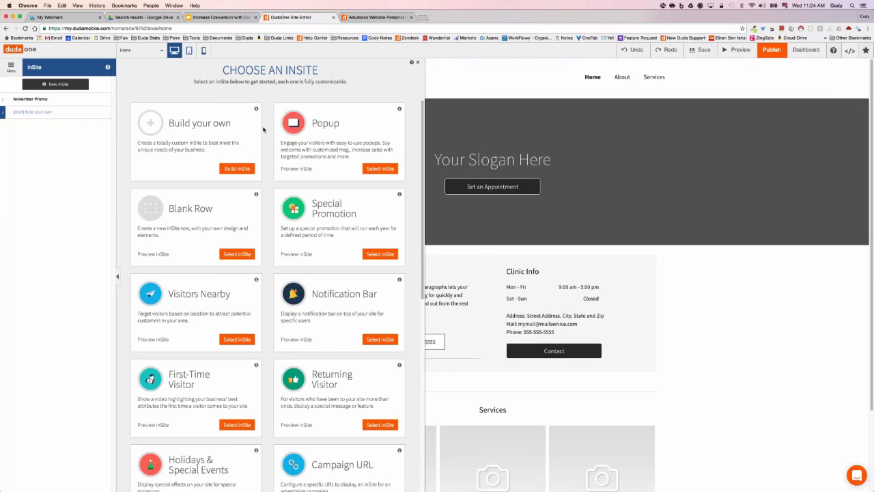
{"action": "left_click", "coordinate": [369, 169]}
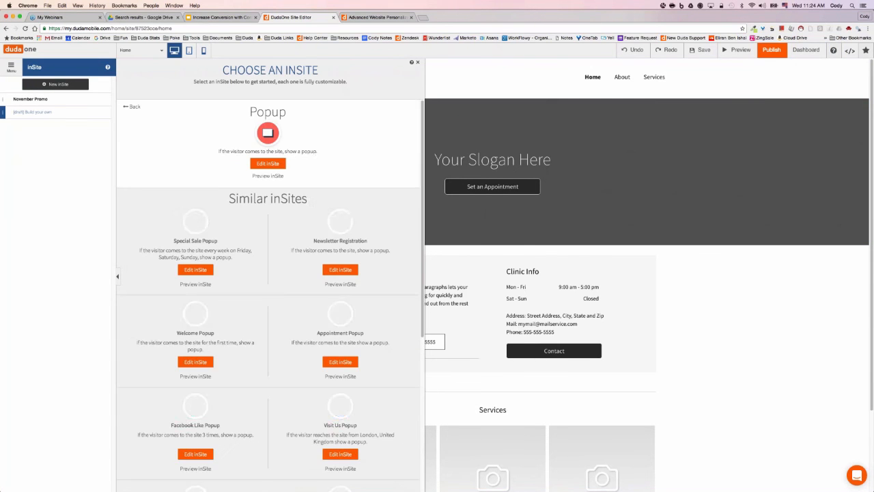
{"action": "left_click", "coordinate": [276, 167]}
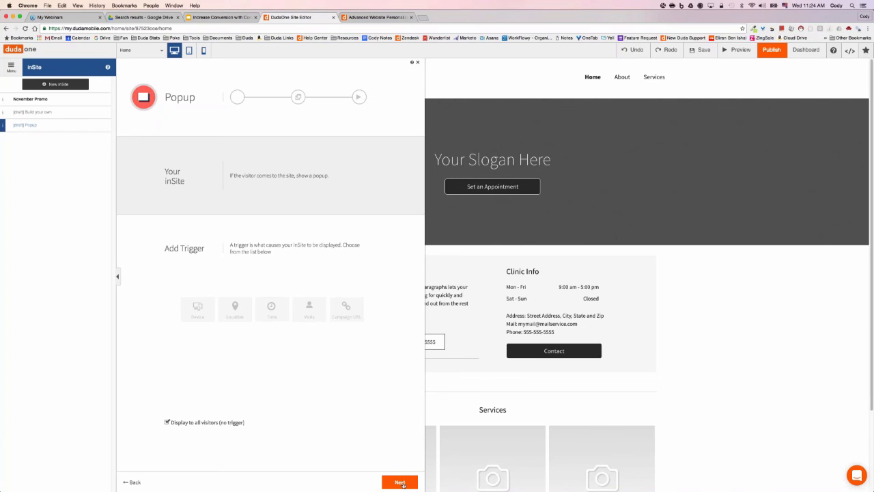
{"action": "left_click", "coordinate": [401, 482]}
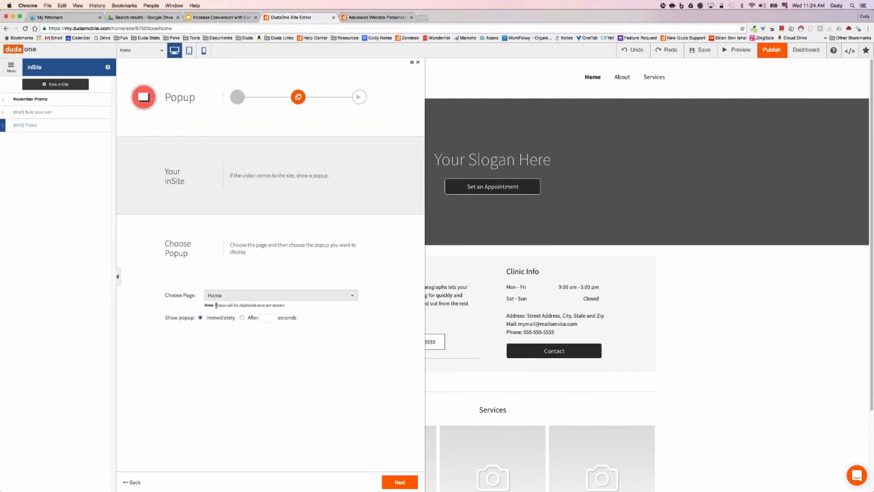
{"action": "left_click_drag", "start_coordinate": [215, 305], "coordinate": [286, 305]}
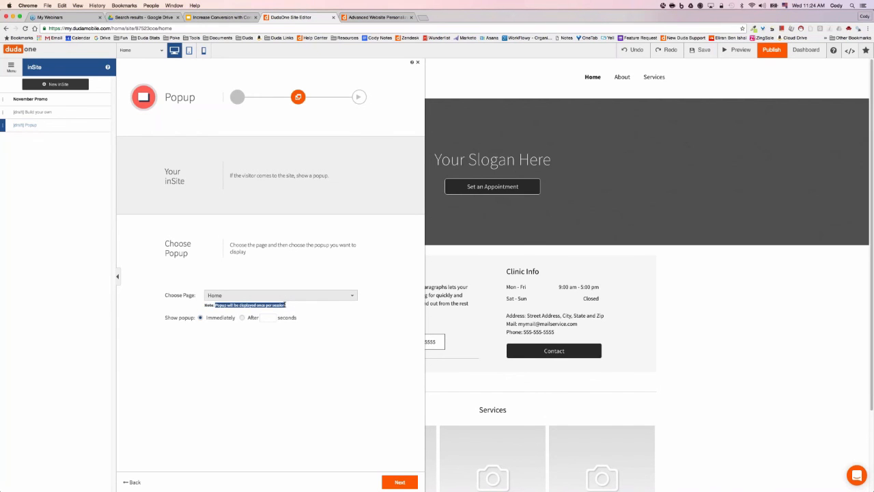